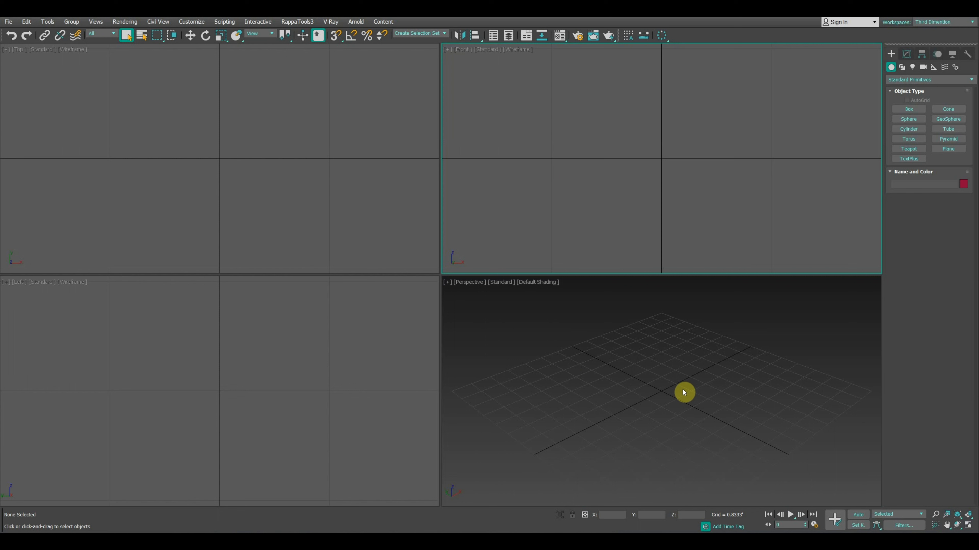
Create a thin upright box freehand on the grid in the maximized Perspective viewport.
left_click(413, 164)
left_click(537, 155)
left_click(578, 394)
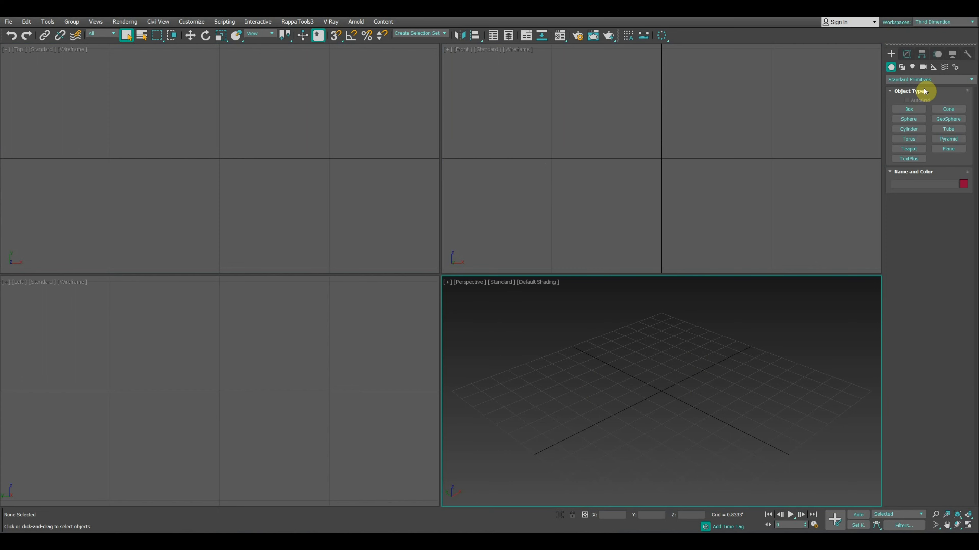
left_click(911, 109)
key("alt+w")
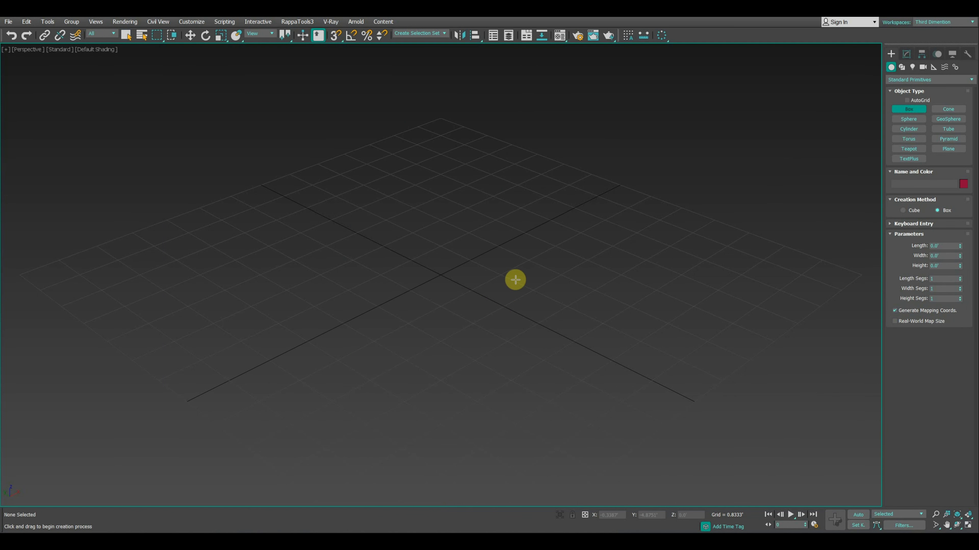
left_click_drag(545, 279, 375, 371)
left_click(381, 173)
middle_click_drag(382, 172, 321, 234)
right_click(321, 233)
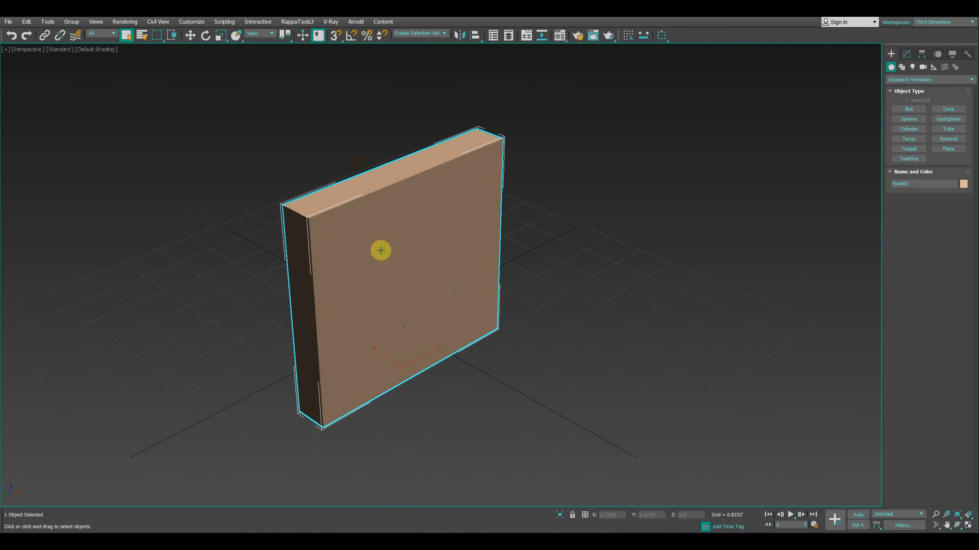
Show edged faces in the viewport and convert the box to an Editable Poly.
key("F4")
right_click(437, 193)
left_click(566, 236)
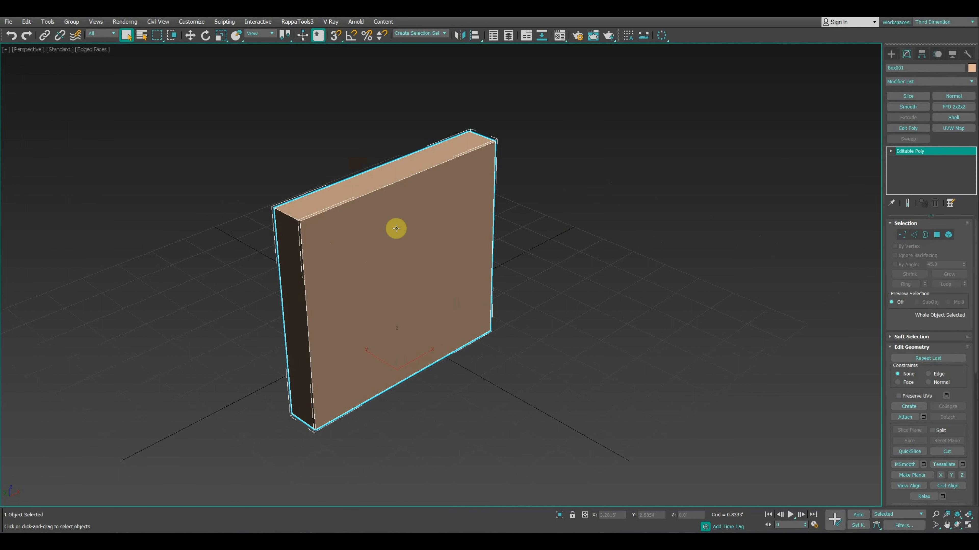
Add Edit Poly, UVW Map, Shell and Smooth modifiers to the box, in that order.
left_click(908, 130)
left_click(933, 127)
left_click(948, 117)
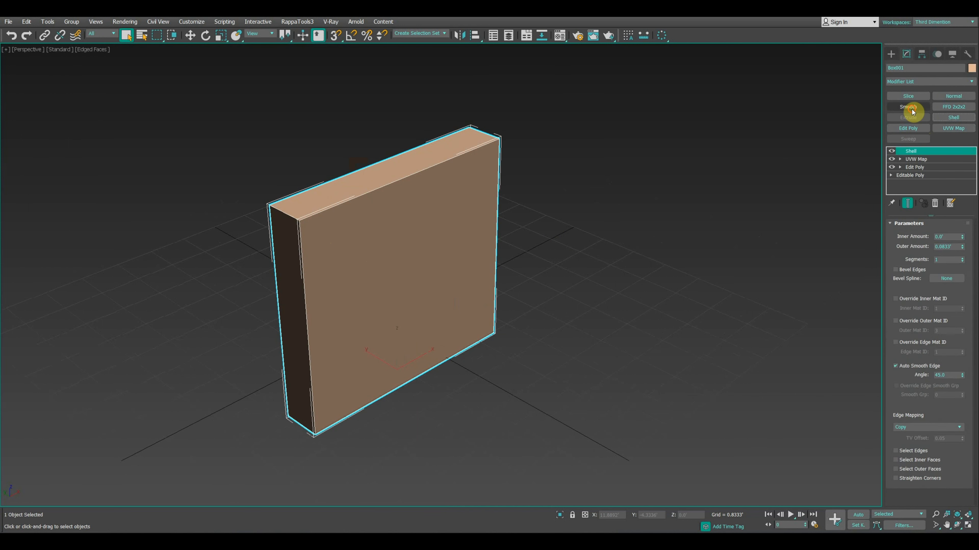
left_click(908, 106)
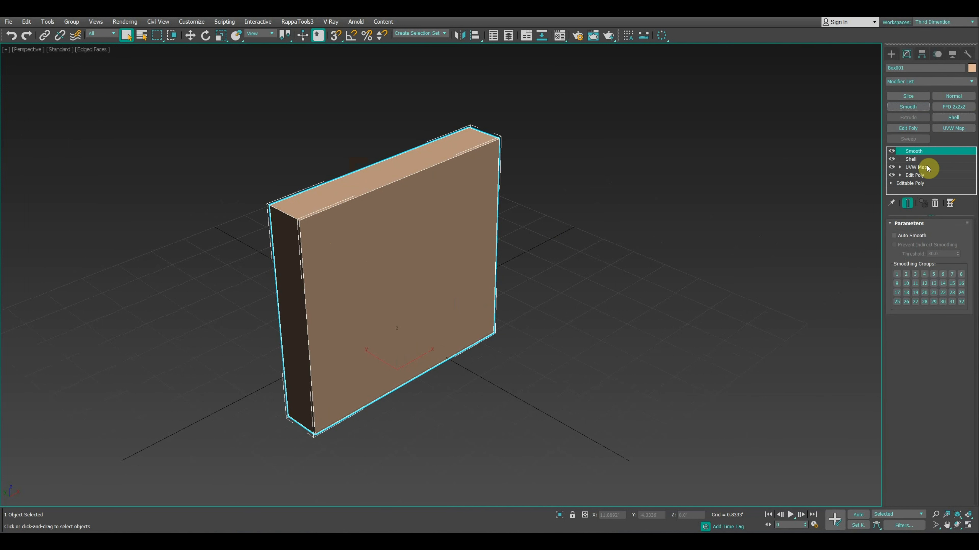
Try to collapse the box's entire modifier stack and decline the confirmation.
right_click(915, 151)
left_click(950, 151)
right_click(905, 152)
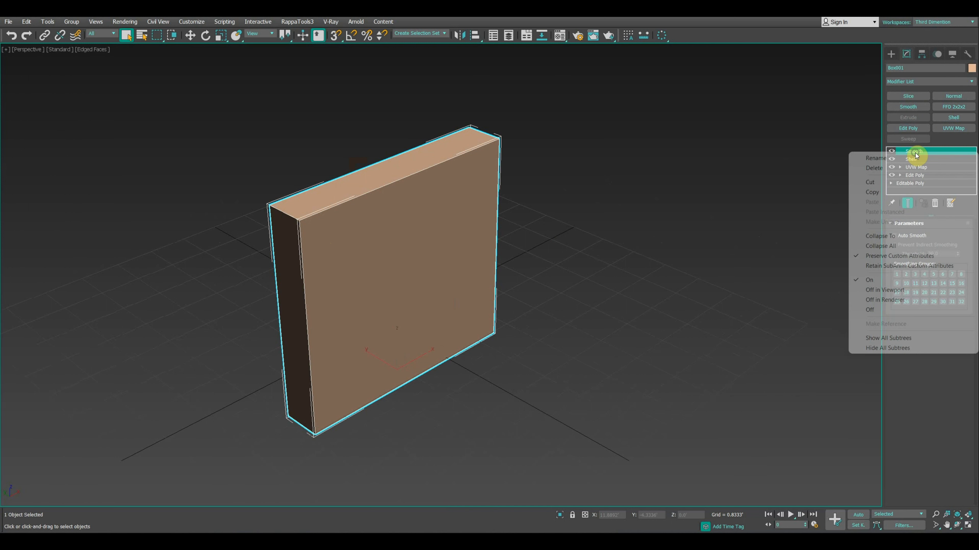
left_click(911, 246)
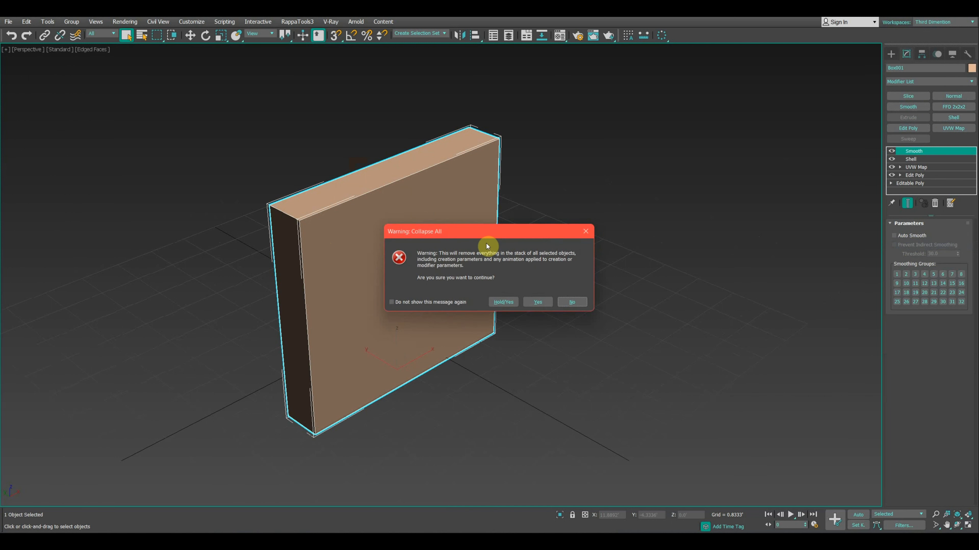
left_click_drag(469, 236, 631, 198)
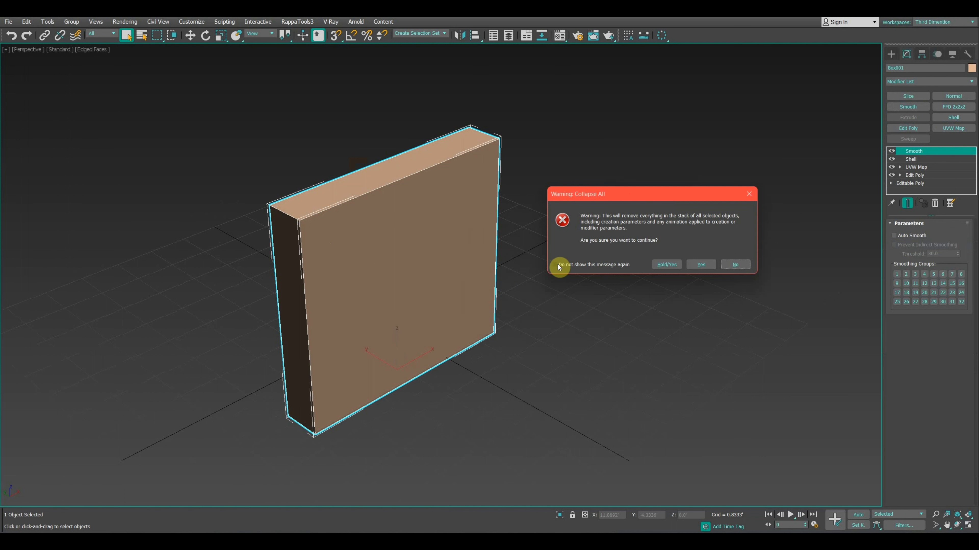
left_click(729, 265)
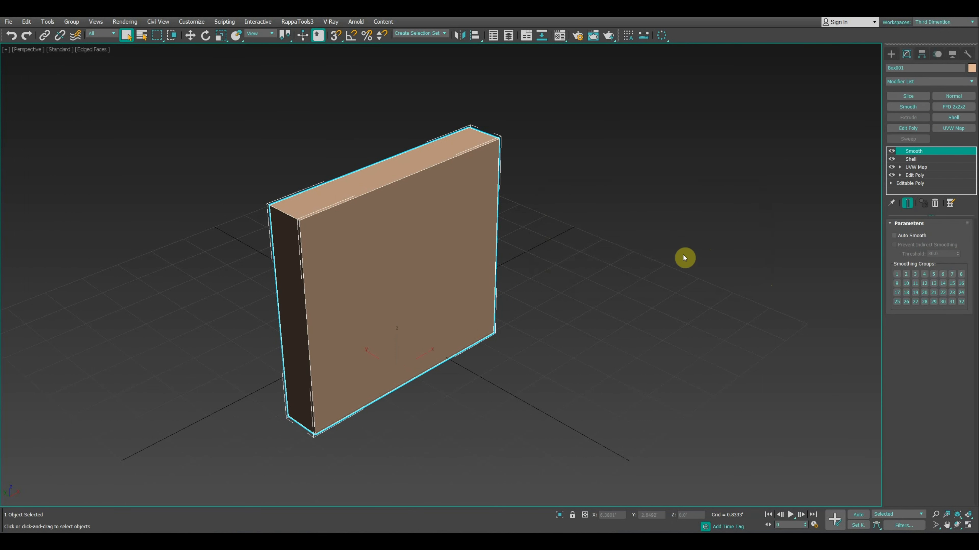
Turn off Display Topology-Dependence Warning and Display Stack Collapse Warning in the general preferences.
left_click(201, 26)
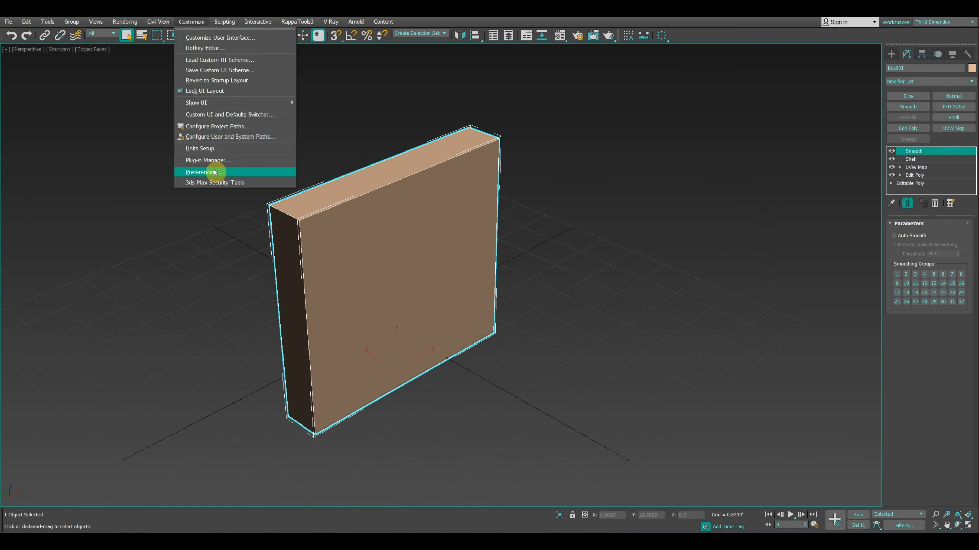
left_click(232, 170)
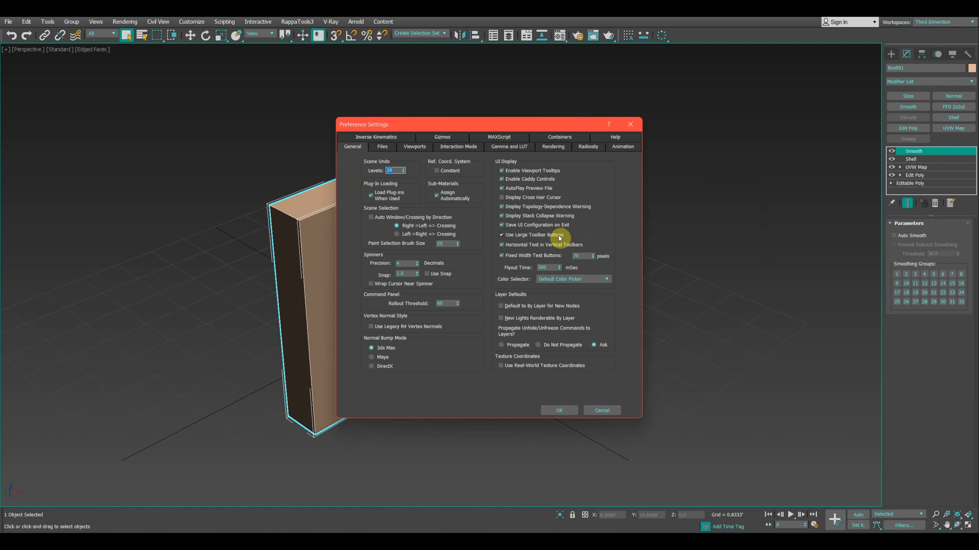
left_click(508, 207)
left_click(508, 216)
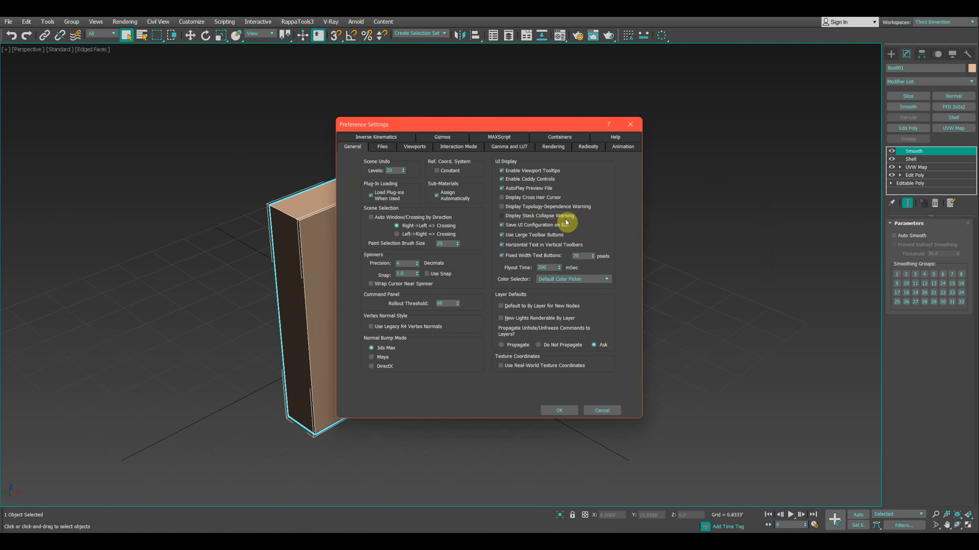
left_click(560, 411)
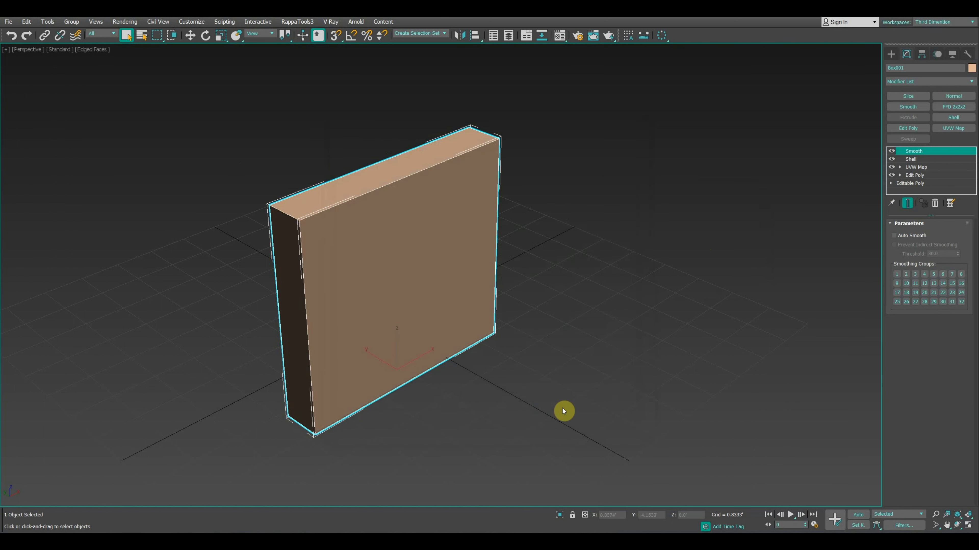
Collapse all modifiers in the box's stack.
right_click(929, 151)
left_click(934, 242)
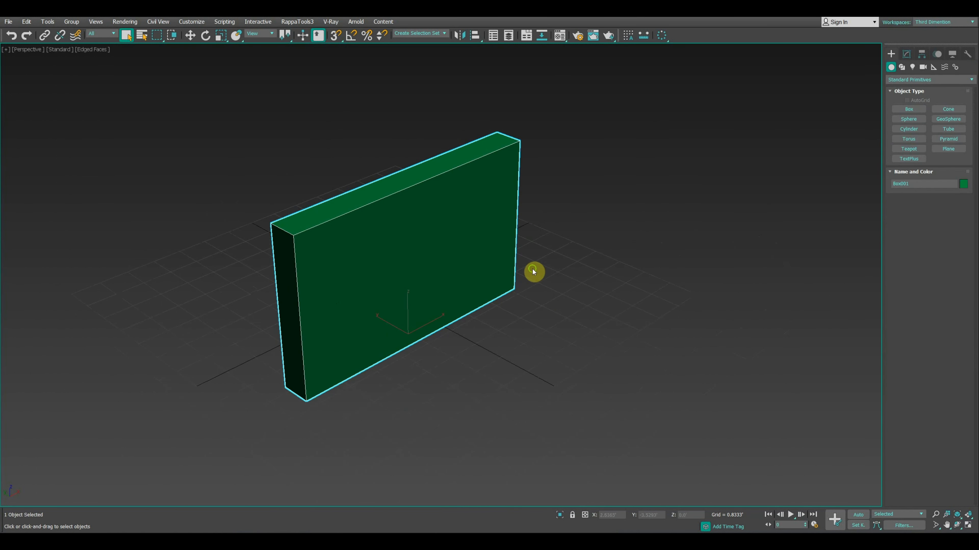
Add an Edit Poly modifier to the green box and select its large front polygon.
middle_click_drag(532, 271, 544, 295)
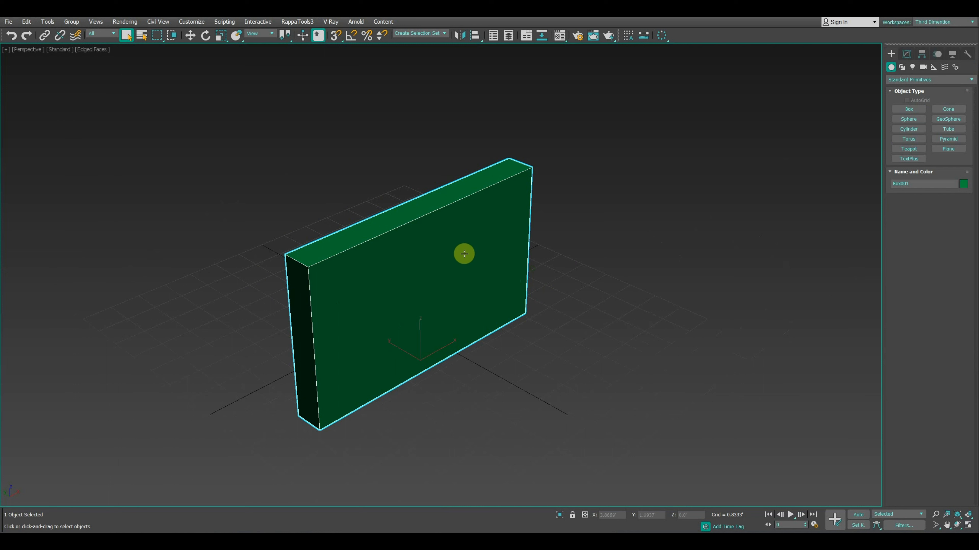
left_click(906, 53)
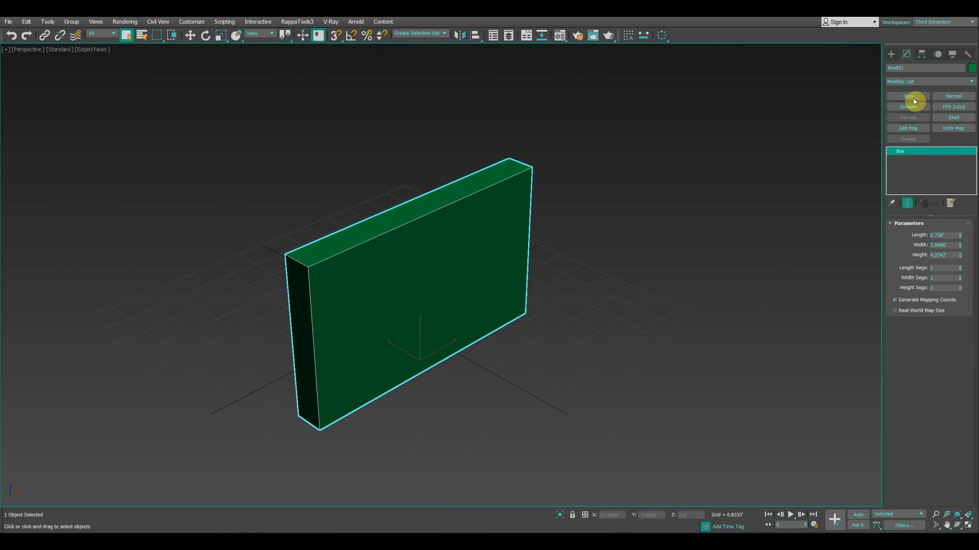
left_click(908, 128)
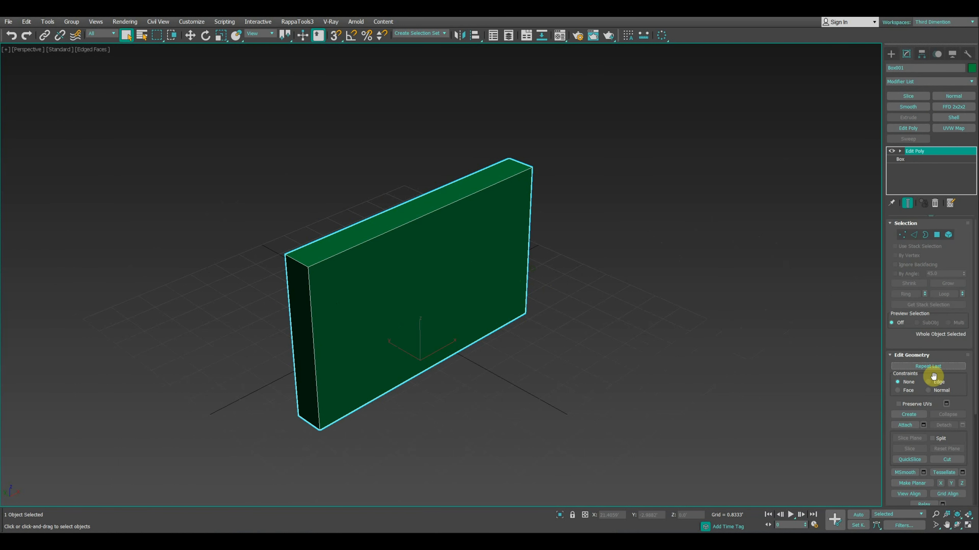
left_click(936, 235)
left_click(453, 274)
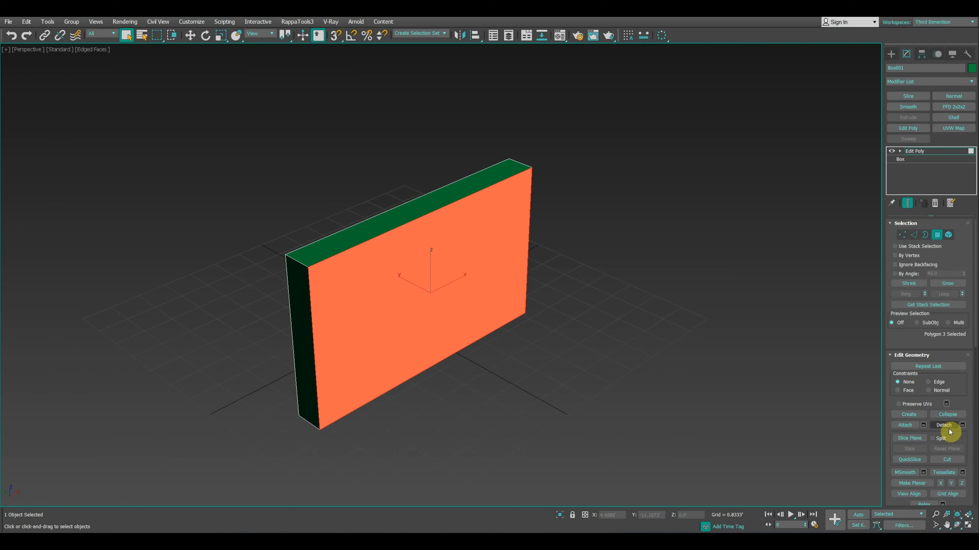
Open the Inset caddy settings for the selected front polygon and cancel them.
left_click_drag(957, 401, 958, 284)
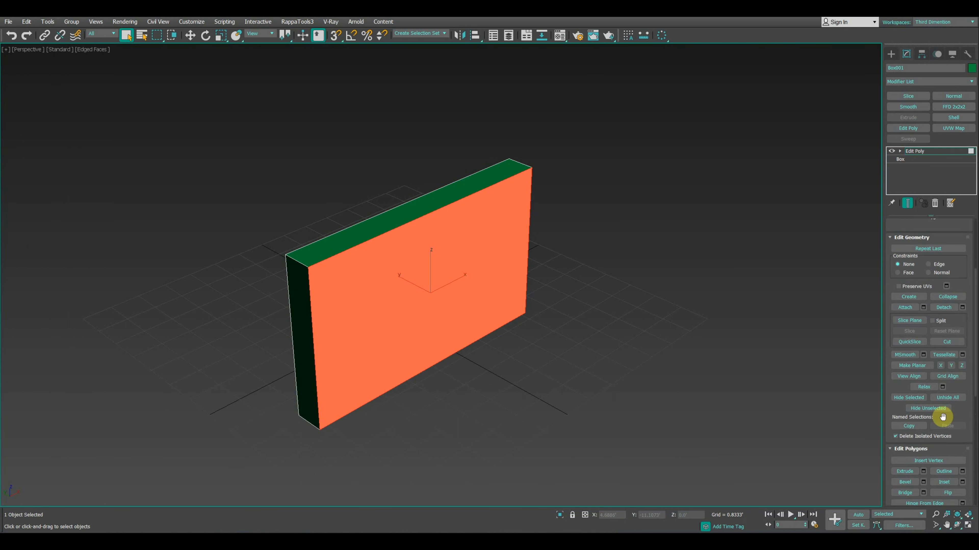
left_click(963, 483)
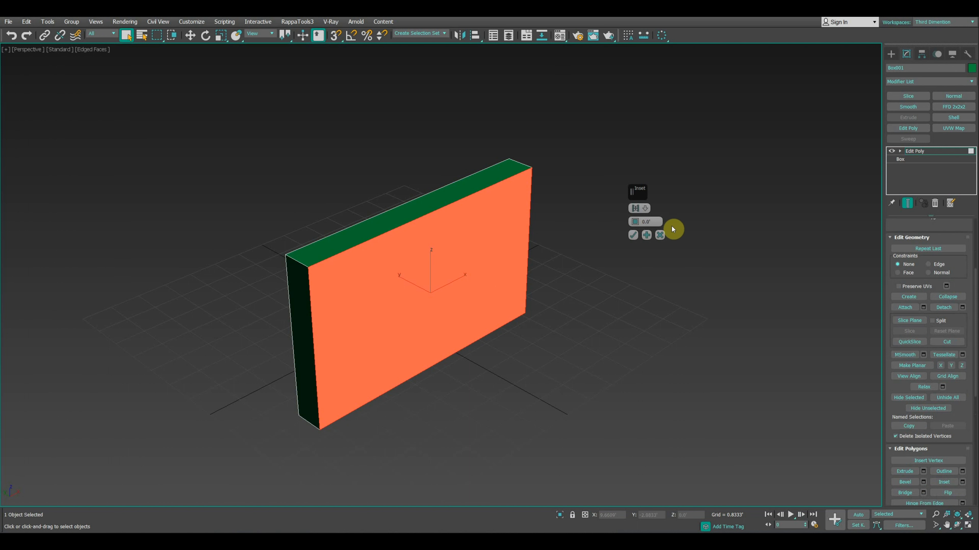
left_click(661, 238)
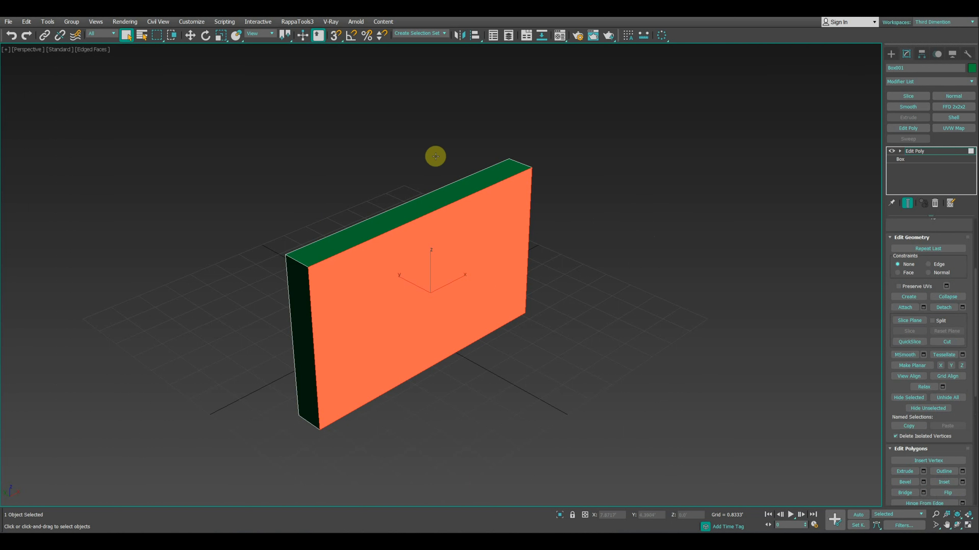
Turn off Enable Caddy Controls in the general preferences.
left_click(191, 22)
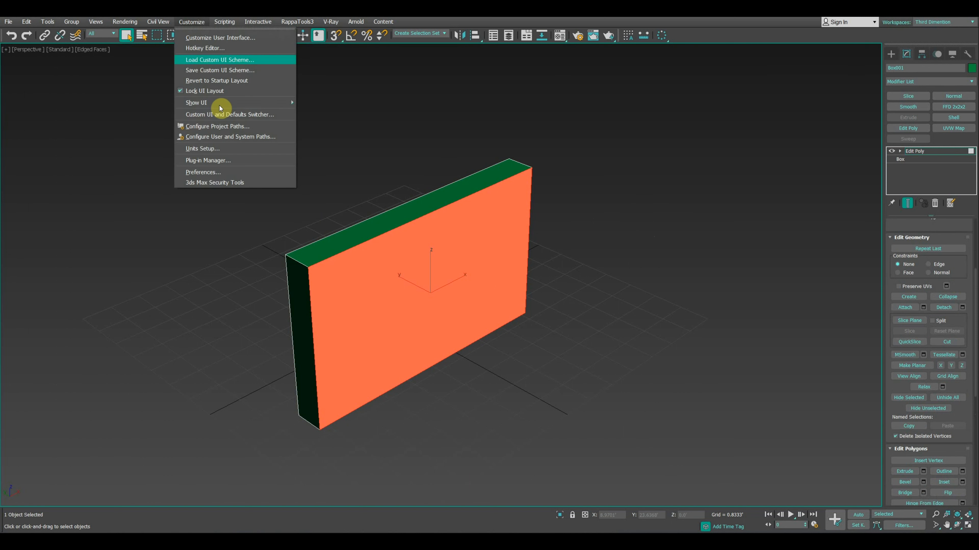
left_click(248, 168)
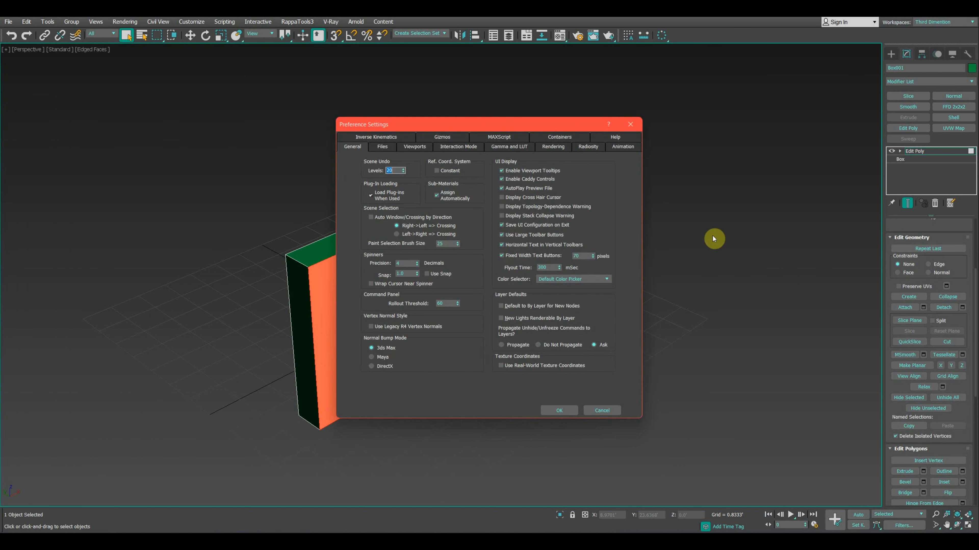
left_click_drag(526, 128, 679, 136)
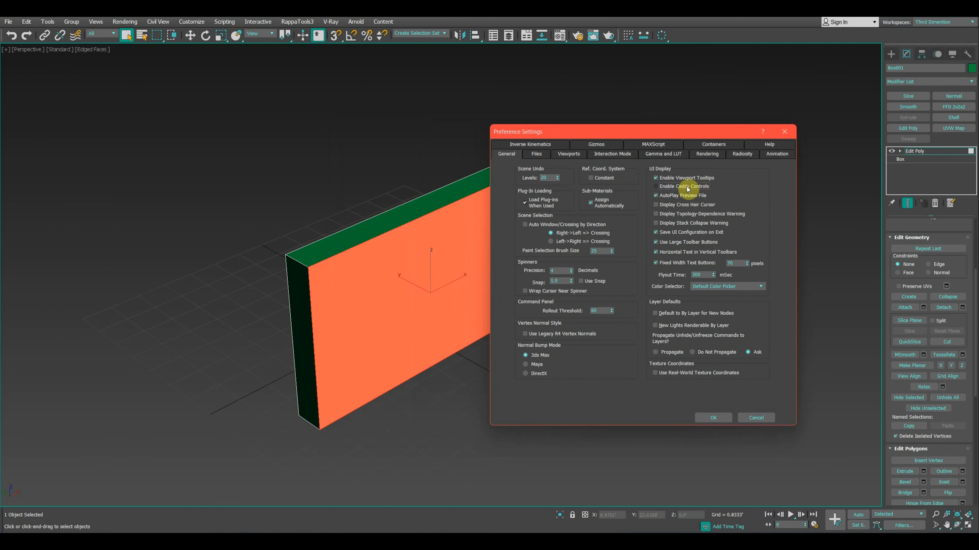
left_click(709, 421)
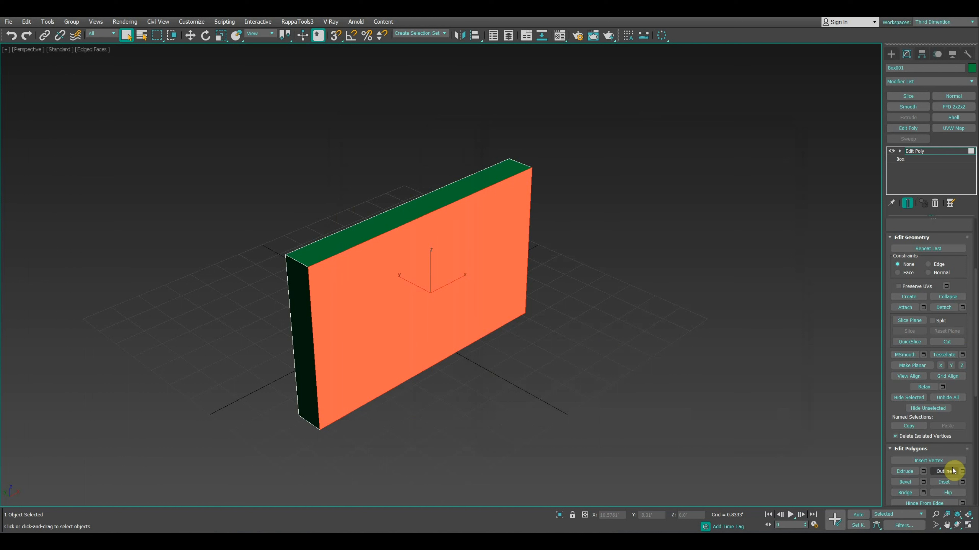
Open the Inset Polygons dialog for the selected front polygon and cancel it.
left_click(962, 482)
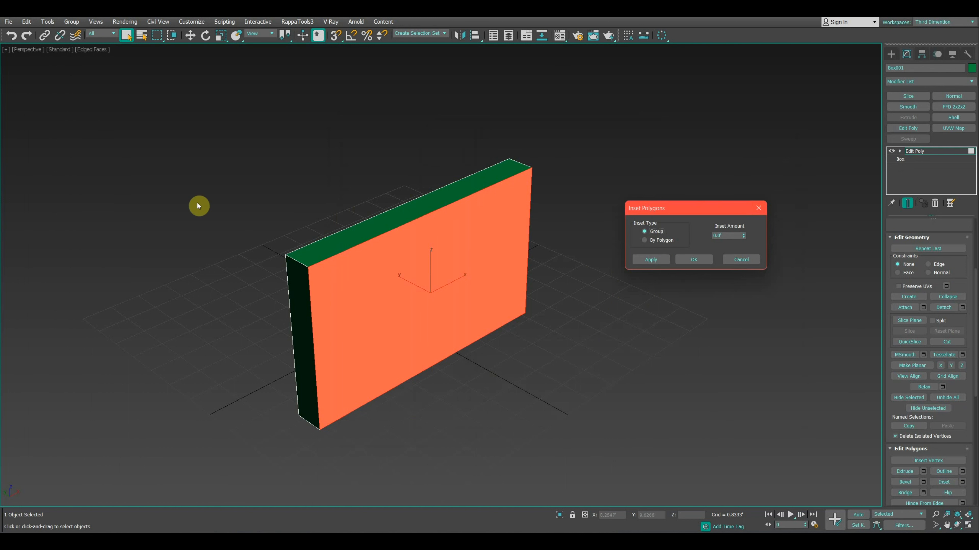
left_click(736, 264)
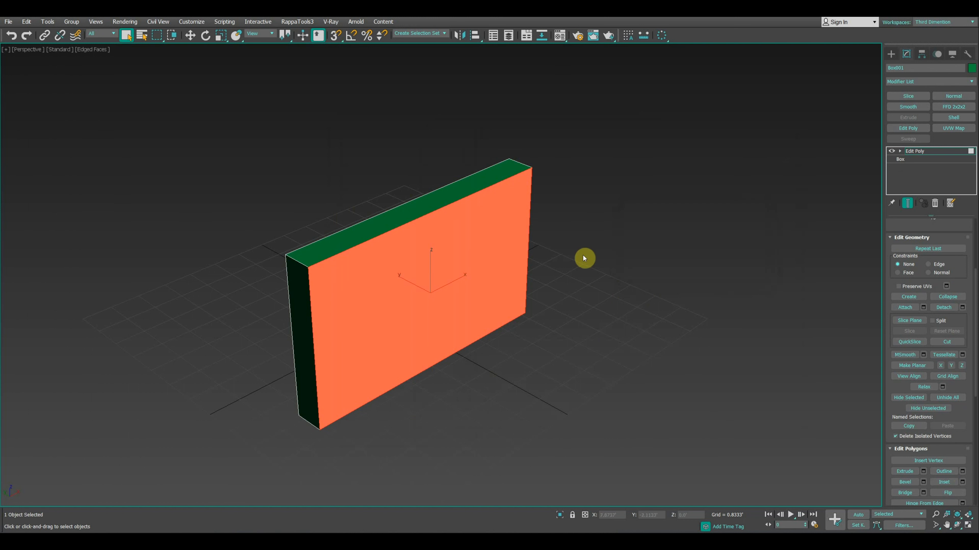
Turn Enable Caddy Controls back on in the general preferences.
left_click(192, 22)
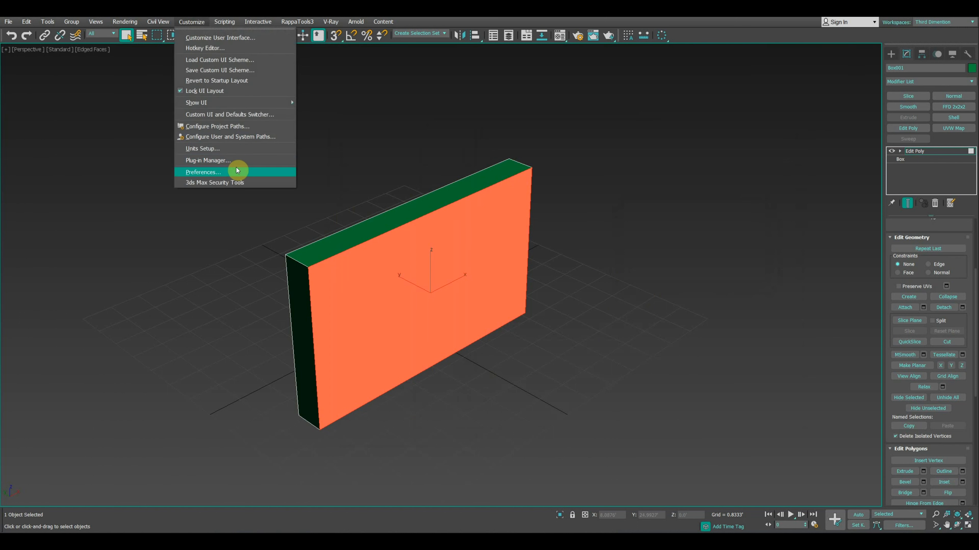
left_click(235, 170)
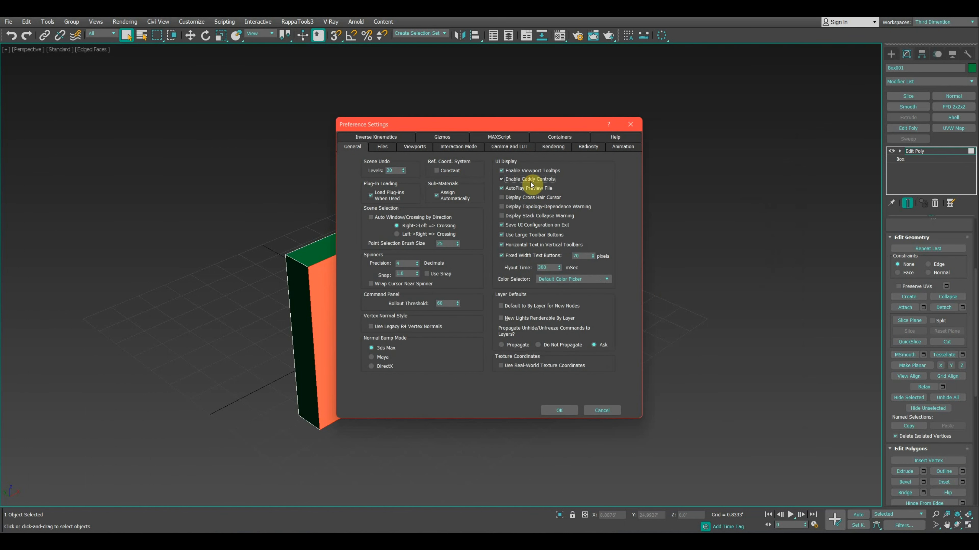
left_click(559, 409)
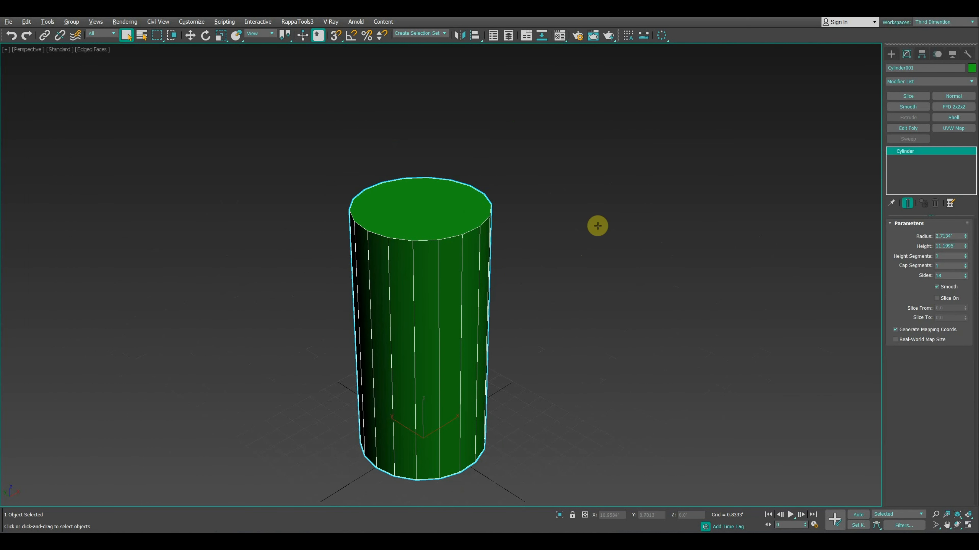
Convert the cylinder to an Editable Poly and enter its polygon sub-object level.
right_click(907, 155)
left_click(929, 220)
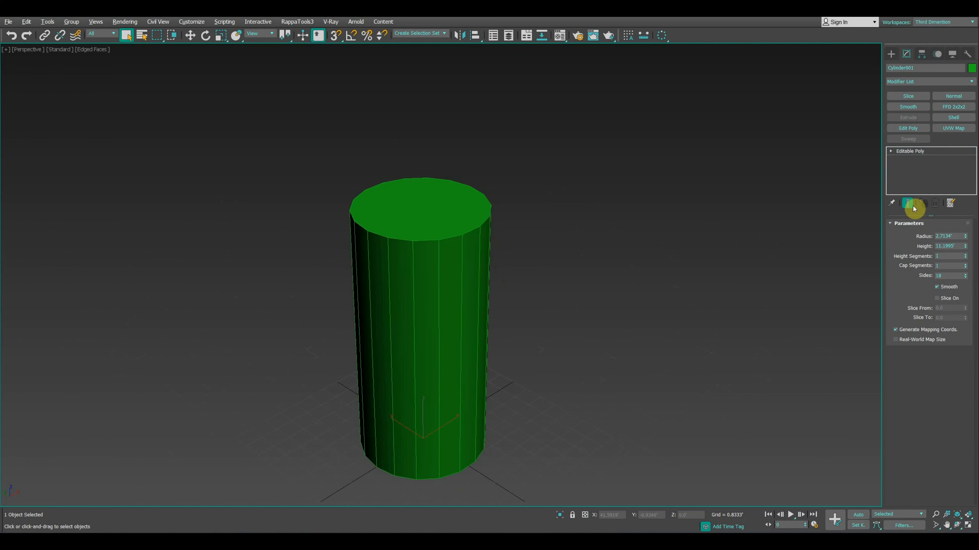
left_click(937, 235)
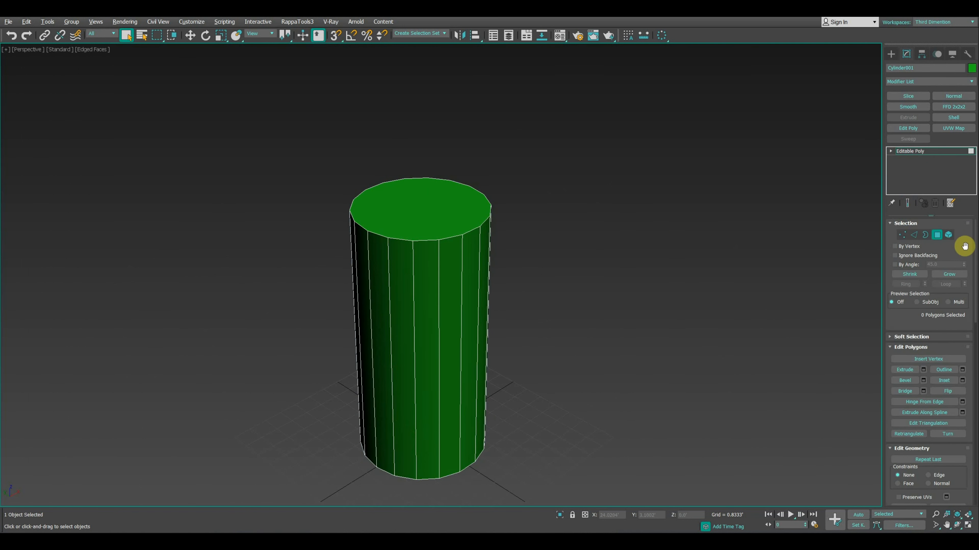
Inset the cylinder's top polygon slightly to form a narrow rim, and leave the polygon sub-object level.
left_click(391, 201)
right_click(472, 194)
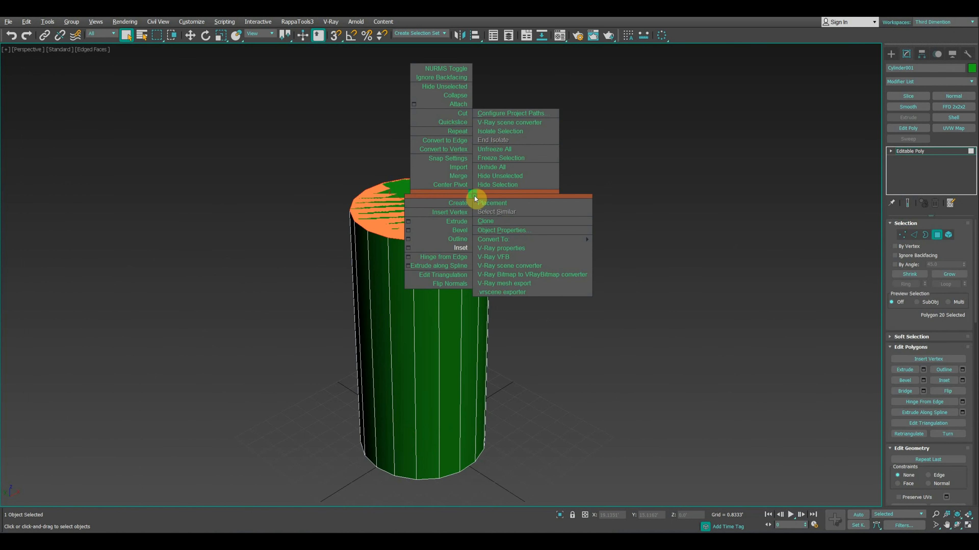
left_click(461, 248)
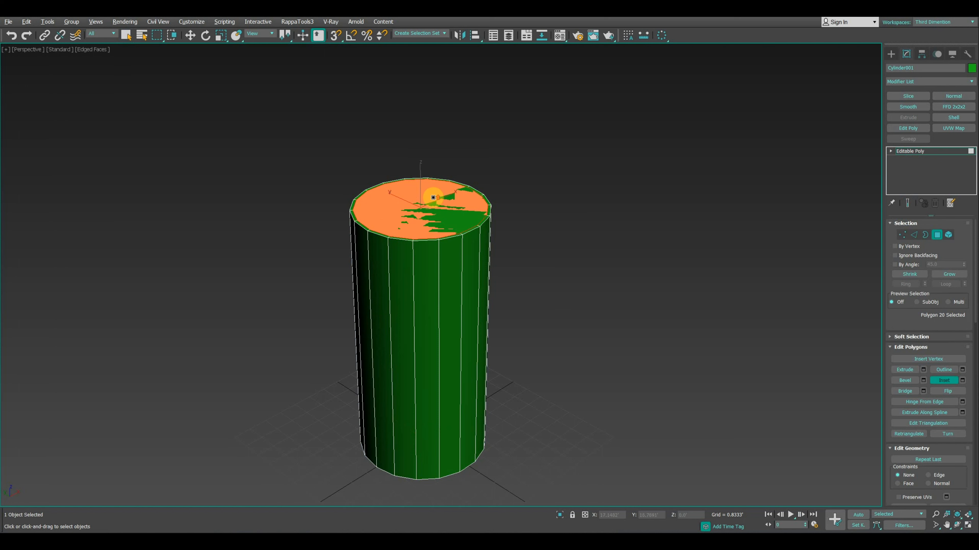
scroll(433, 197, "up", 5)
left_click(910, 154)
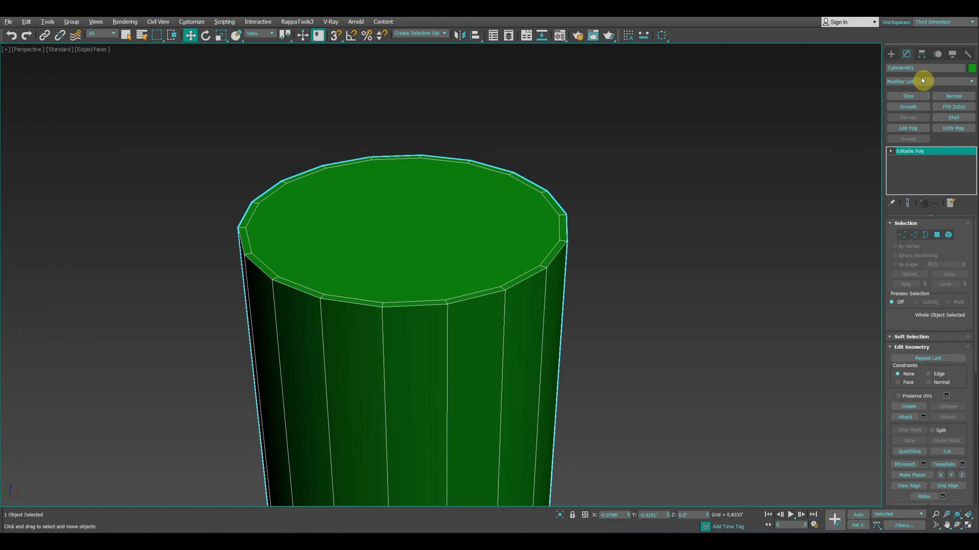
Apply a TurboSmooth modifier to the cylinder.
left_click(921, 77)
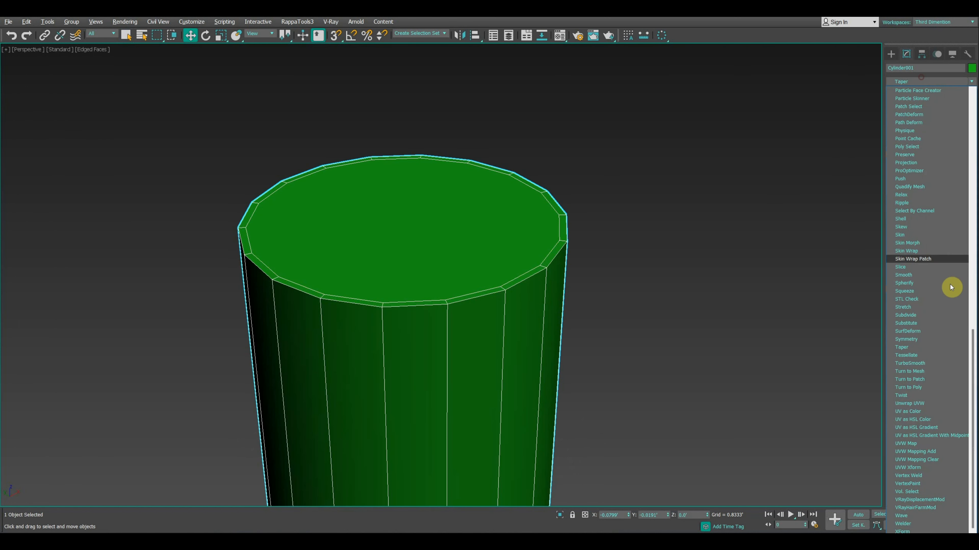
left_click(929, 364)
middle_click_drag(351, 257, 389, 267)
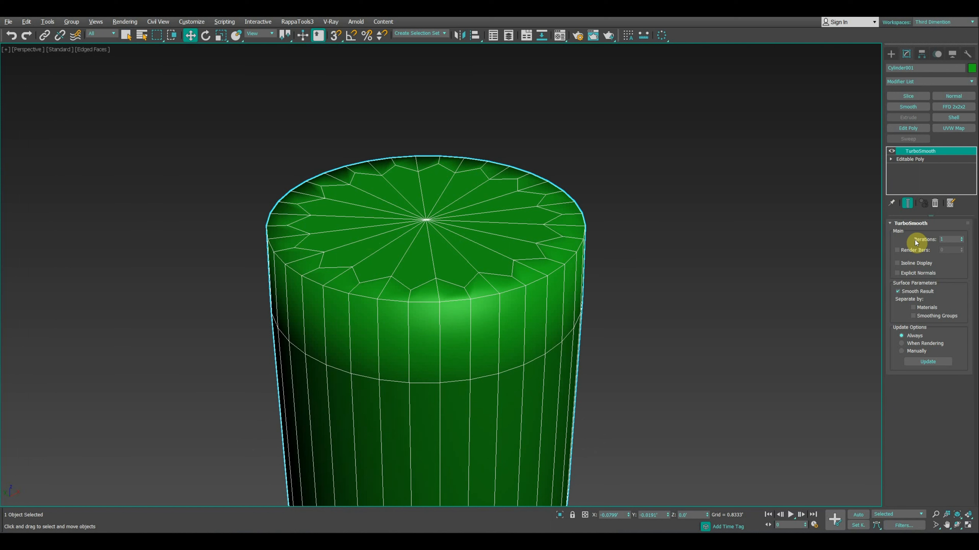
Insert an Edit Poly modifier between the Editable Poly and TurboSmooth, and activate its polygon sub-object level.
left_click(911, 160)
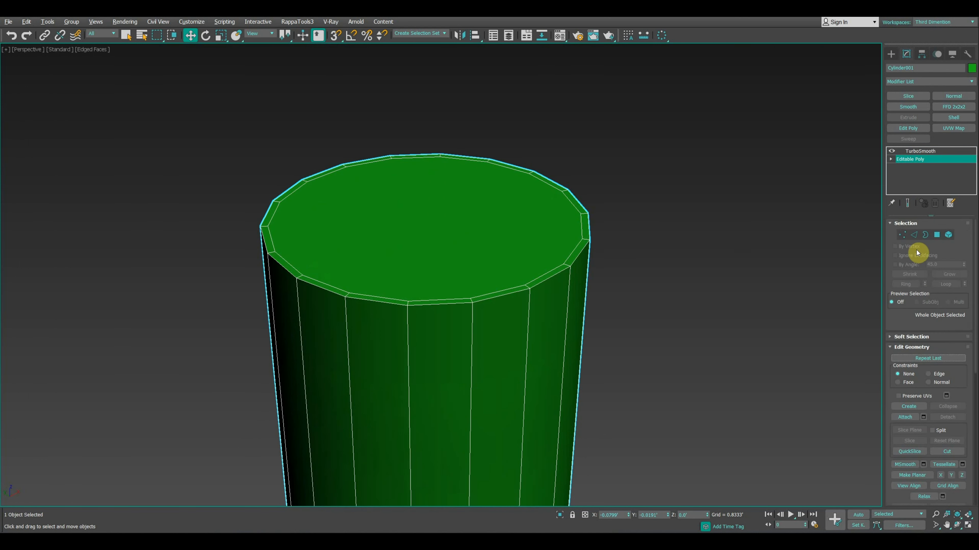
left_click(908, 128)
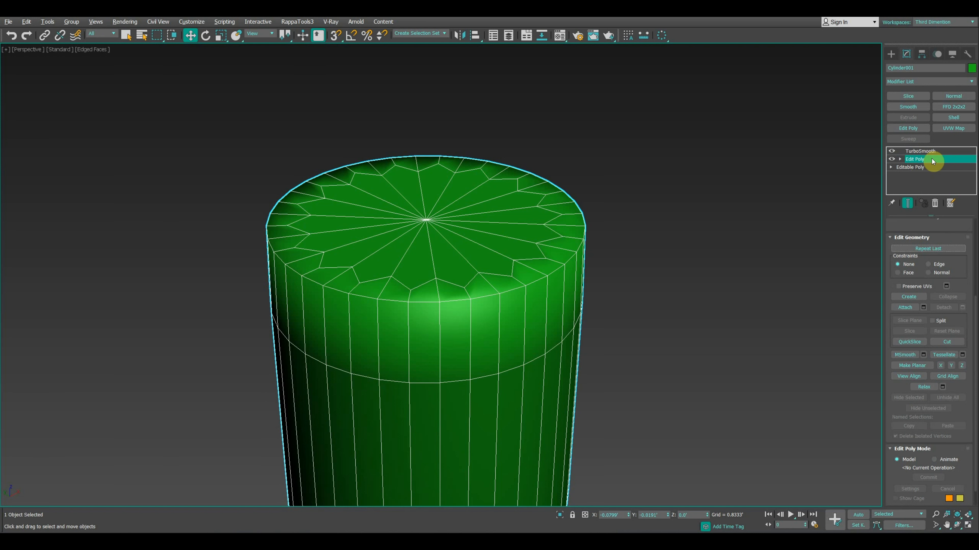
left_click(900, 159)
left_click(917, 176)
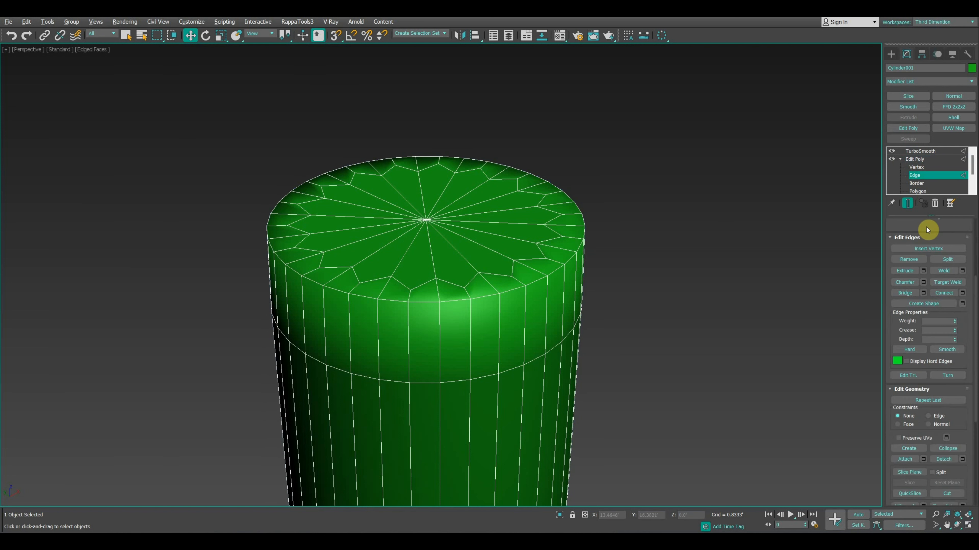
left_click(926, 189)
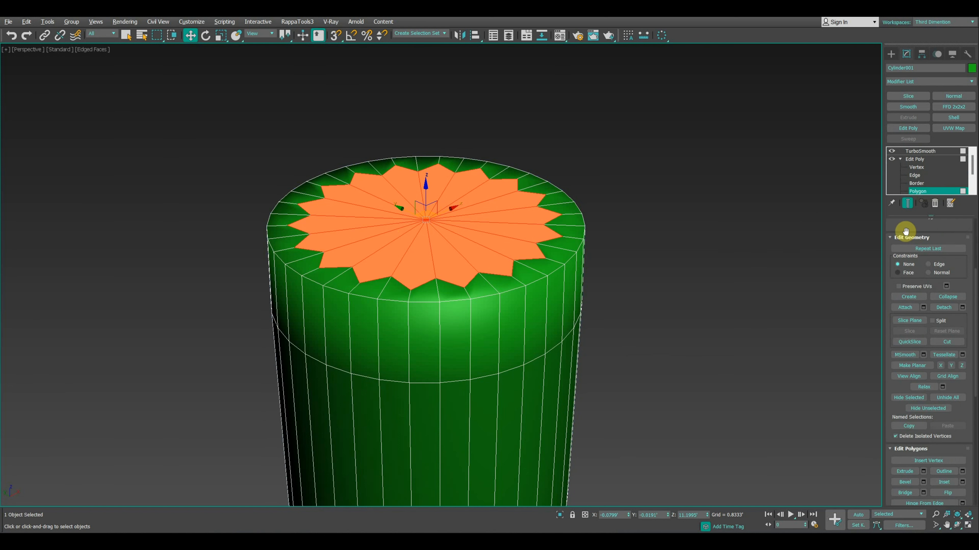
Switch off TurboSmooth and convert the cylinder's top polygon selection to its surrounding edges.
left_click(893, 153)
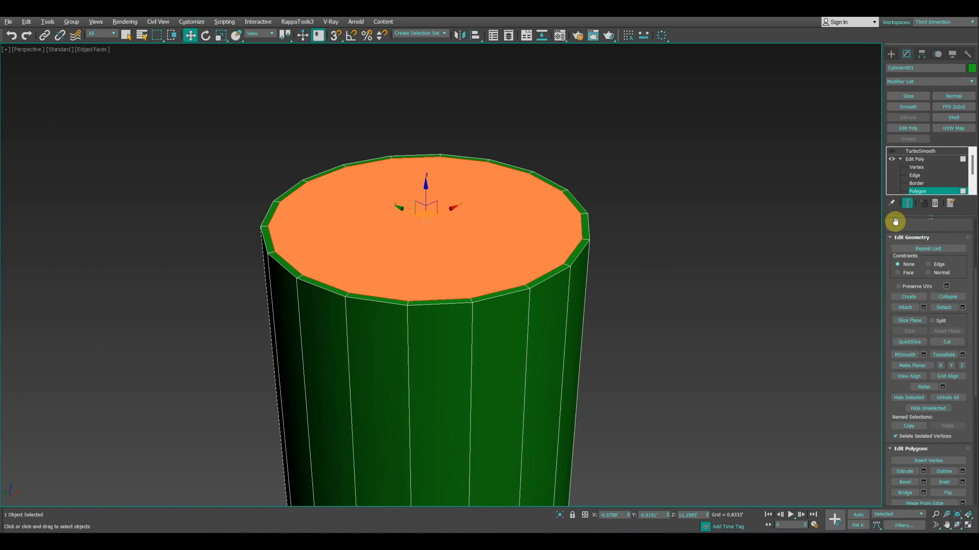
left_click_drag(929, 237, 934, 419)
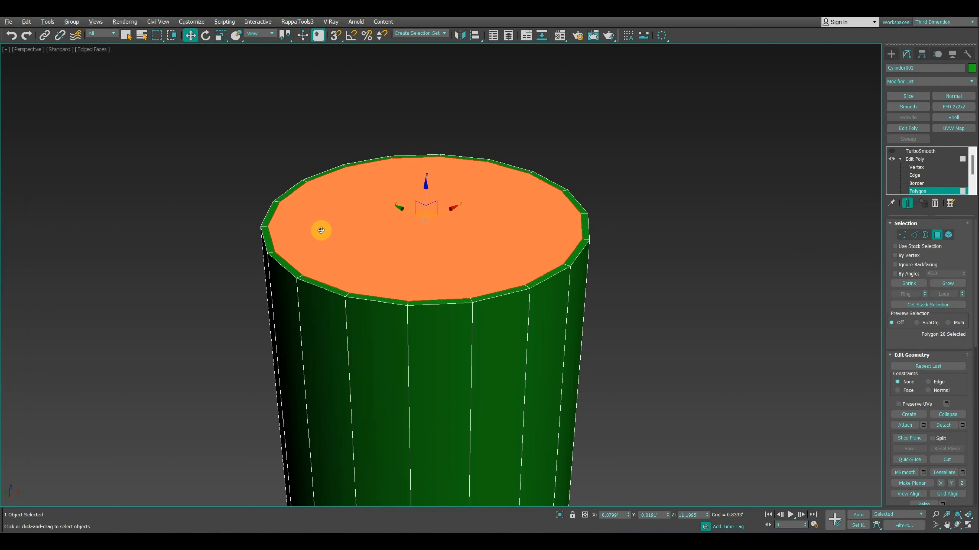
left_click(913, 235)
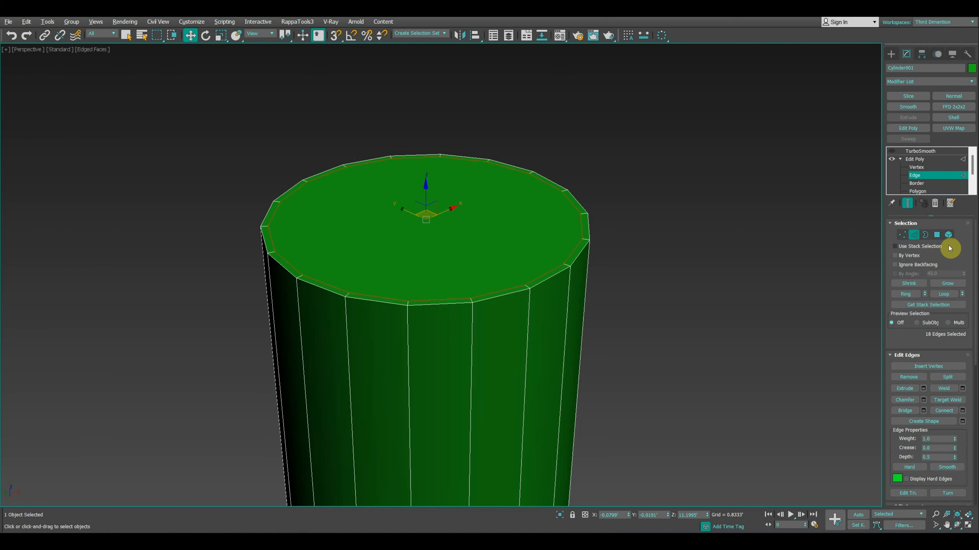
Convert the inner rim selection to vertices, to edges, to the top polygon and back to the rim edges.
left_click(903, 235)
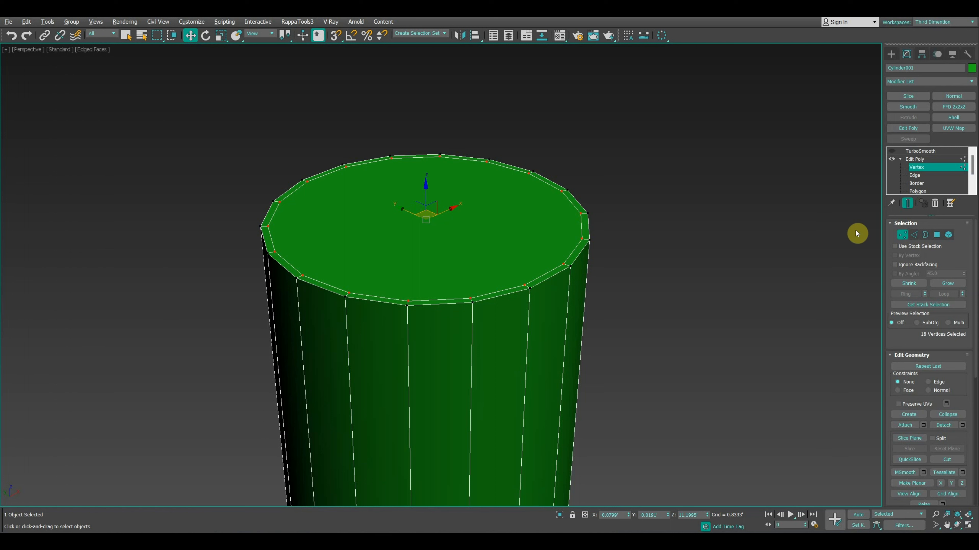
left_click(914, 235, "ctrl")
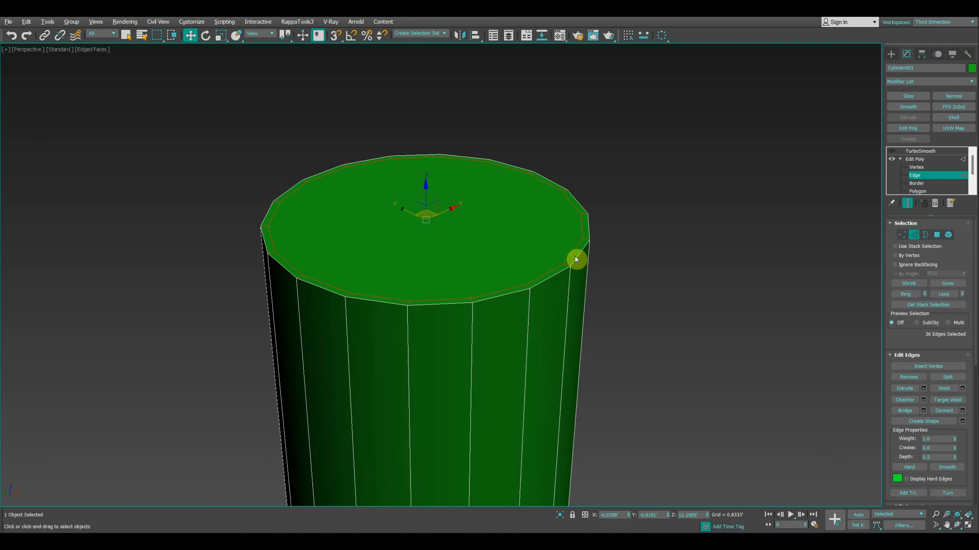
left_click(940, 234, "ctrl")
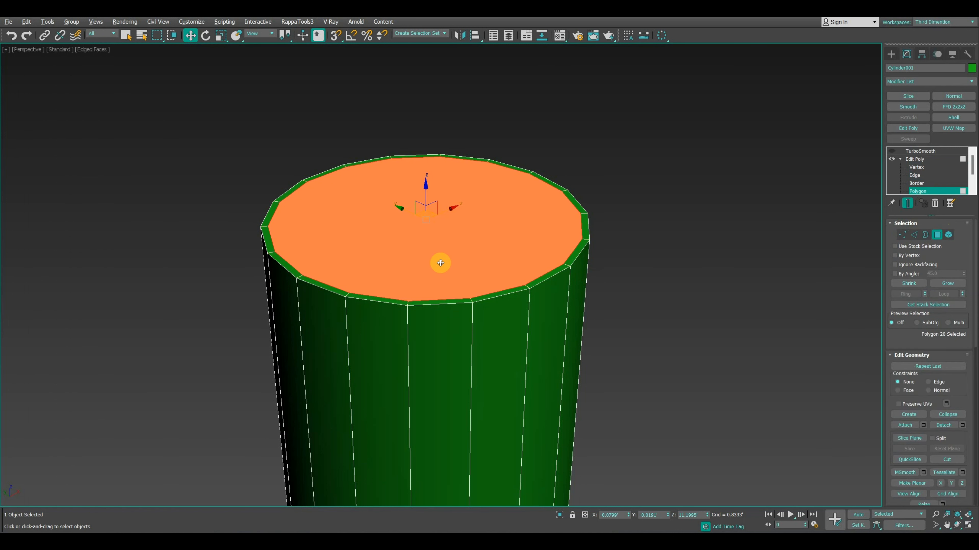
left_click(914, 234, "ctrl")
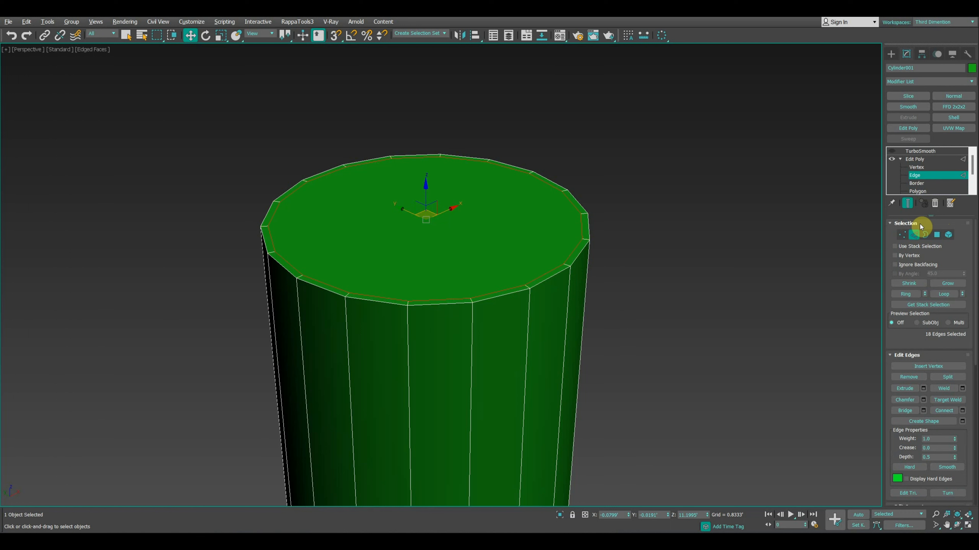
Switch TurboSmooth back on, set the crease of the selected inner rim edges to 1.0, and leave edge level.
left_click(892, 152)
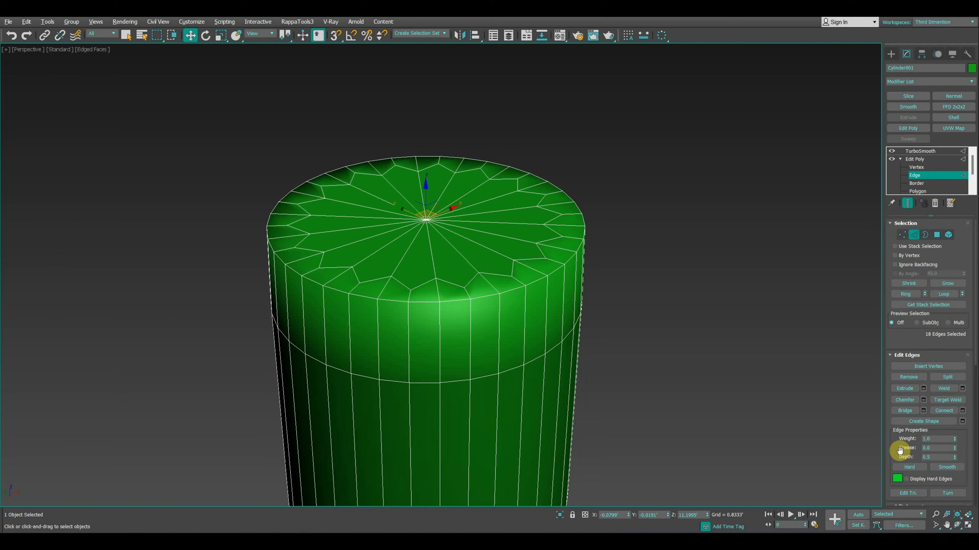
left_click_drag(955, 450, 957, 361)
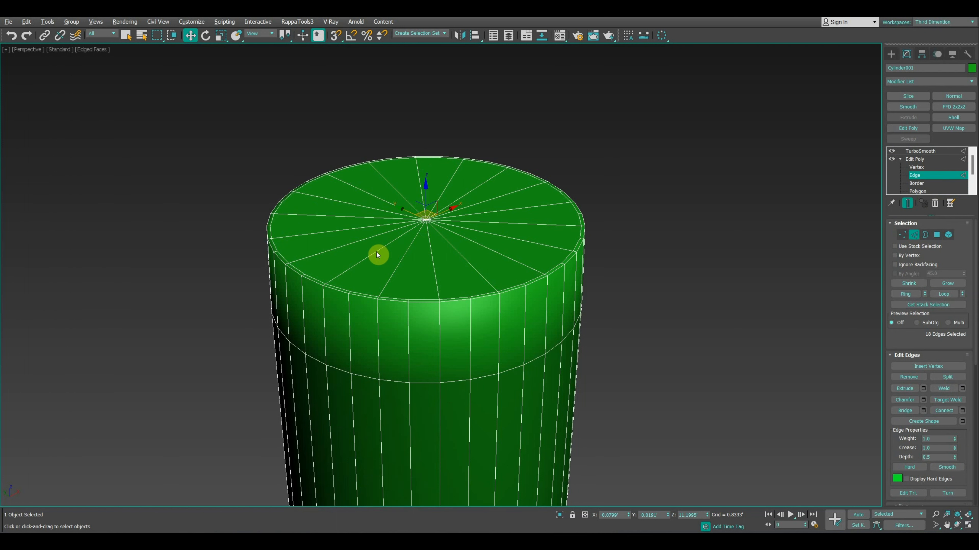
left_click(928, 175)
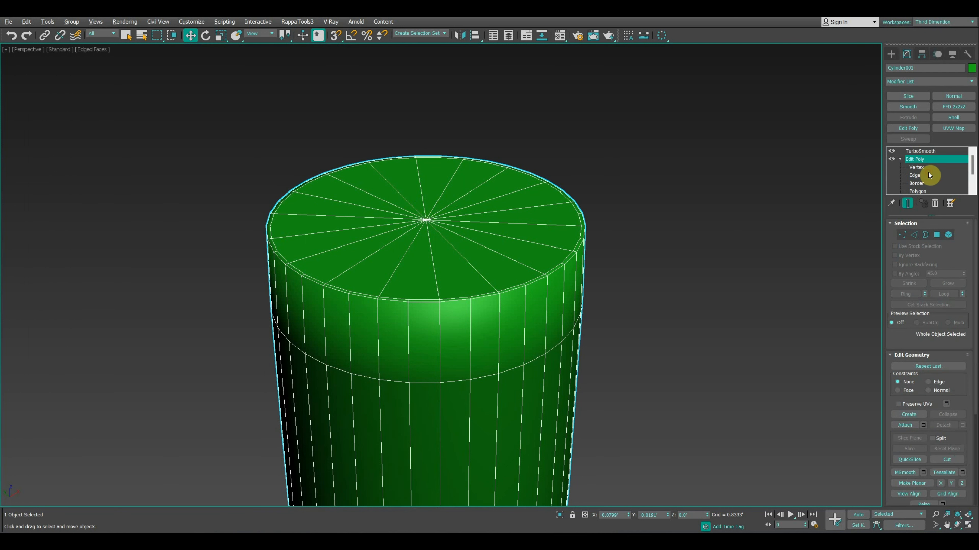
Select the TurboSmooth modifier and compare the creased cylinder with it switched off and on.
left_click(919, 151)
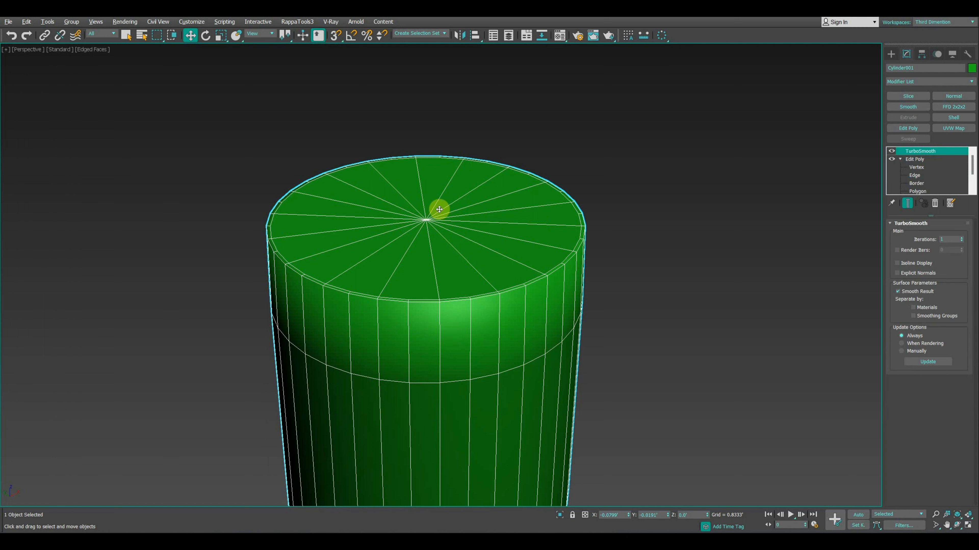
left_click(892, 151)
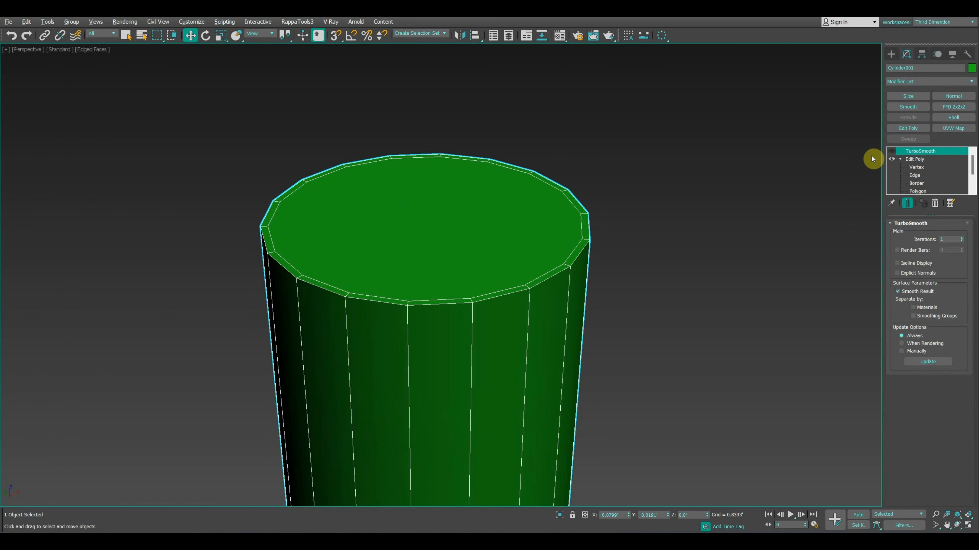
left_click(891, 151)
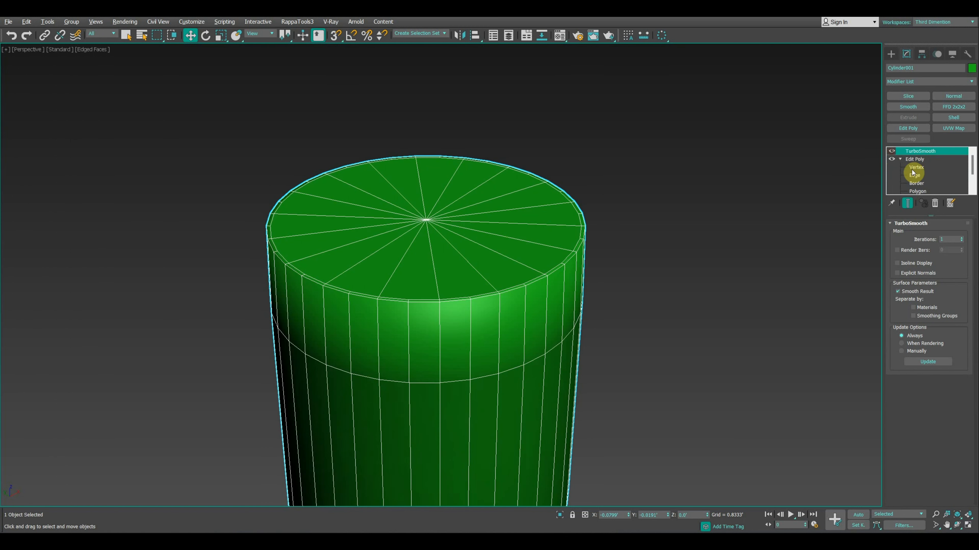
Enable Isoline Display for TurboSmooth, raise its iterations, and deselect the cylinder.
left_click(905, 264)
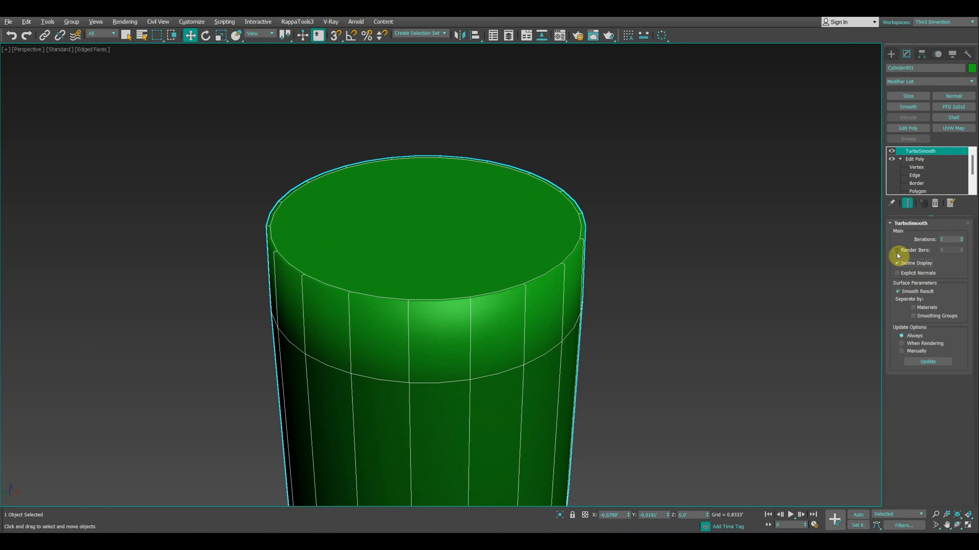
left_click(962, 241)
left_click(656, 240)
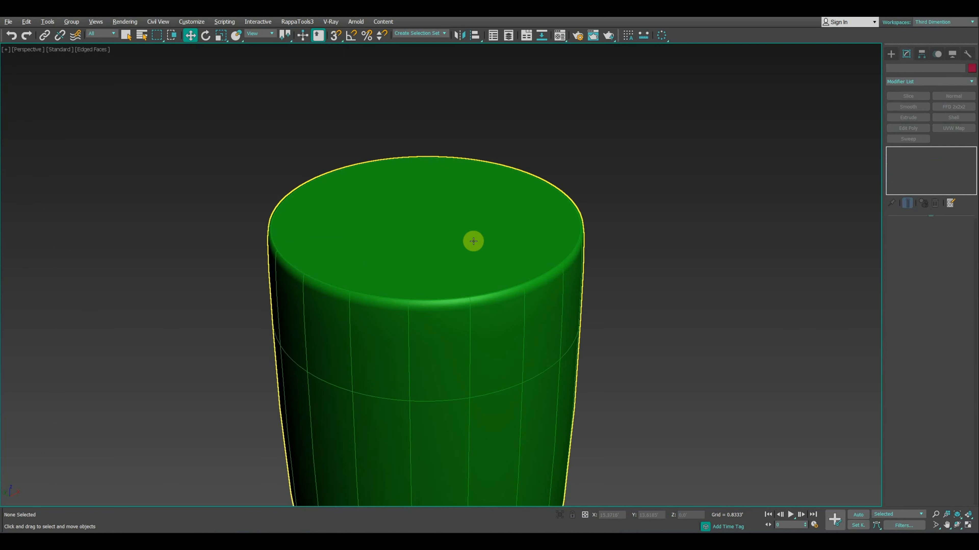
Examine the smoothed cylinder's top rim and bottom from different angles and distances.
scroll(514, 279, "down", 2)
scroll(514, 278, "down", 1)
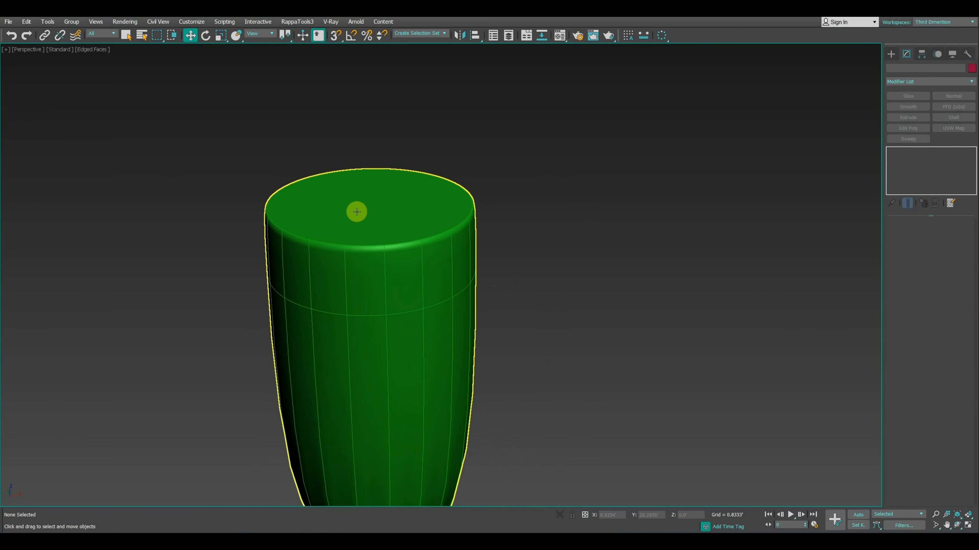
scroll(354, 212, "up", 3)
middle_click_drag(356, 211, 441, 207, "alt")
key("shift+z")
key("shift+z")
key("shift+z")
key("shift+z")
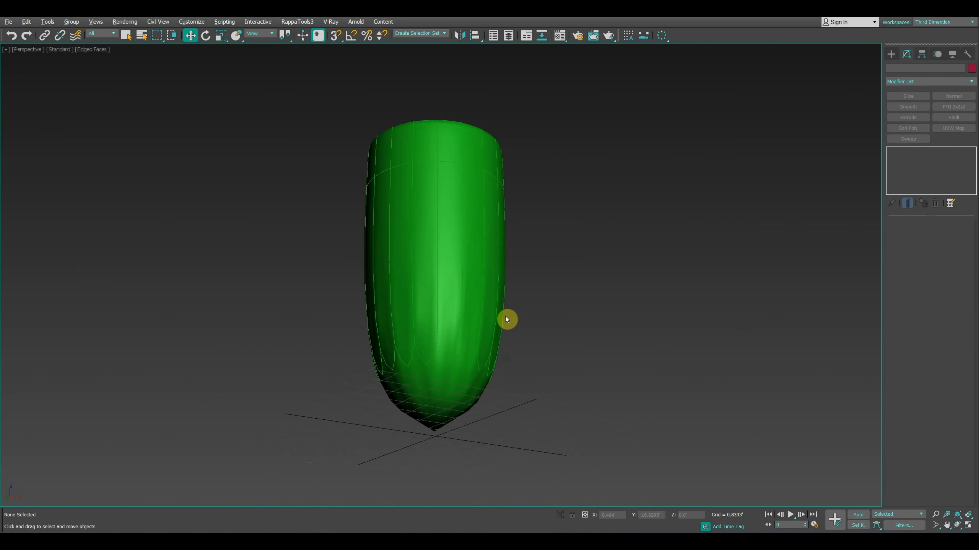
key("shift+z")
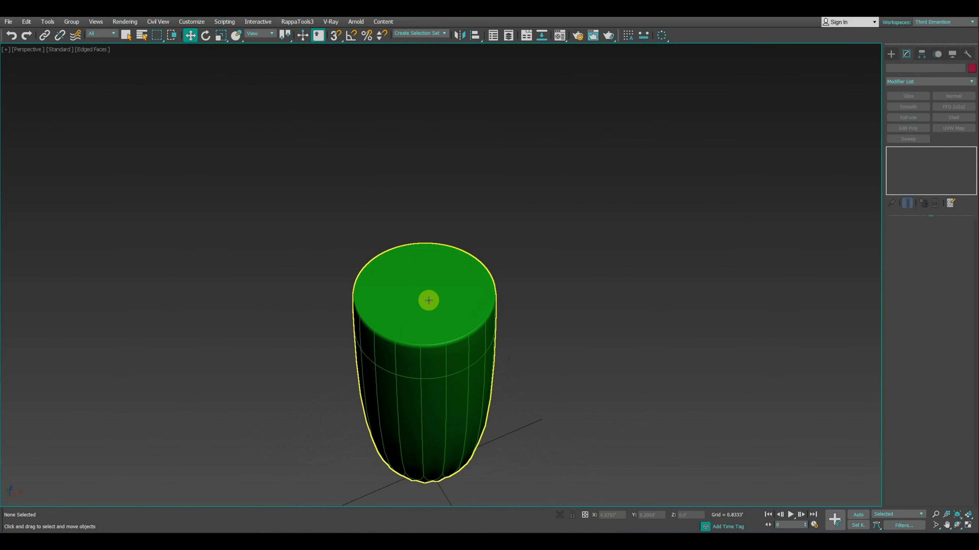
middle_click_drag(430, 359, 447, 345)
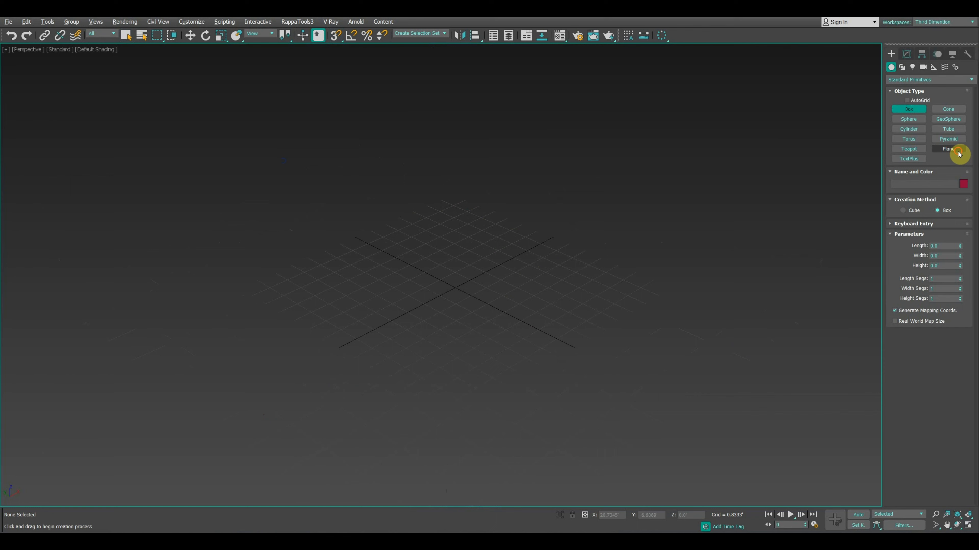
Draw an upright plane about 32' long and 15' wide in the maximized Front view.
left_click(948, 149)
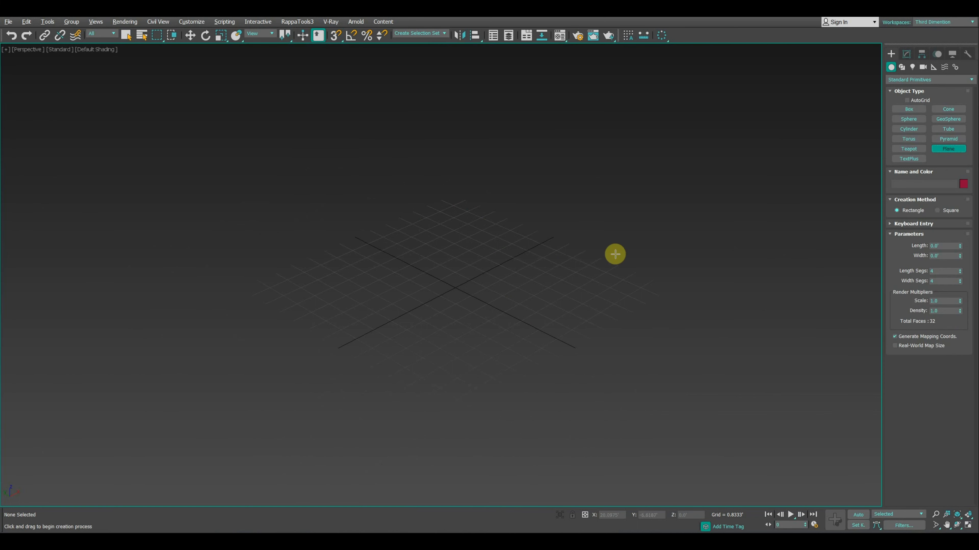
key("alt+w")
left_click(616, 160)
key("alt+w")
left_click_drag(362, 70, 557, 495)
scroll(556, 445, "down", 2)
right_click(516, 340)
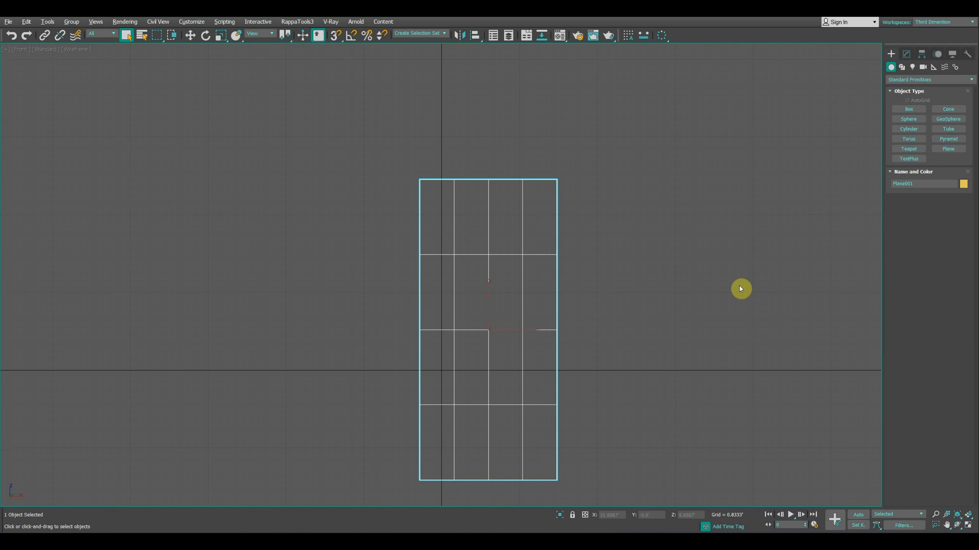
Set the plane's length and width segments to 1.
left_click(906, 54)
right_click(959, 271)
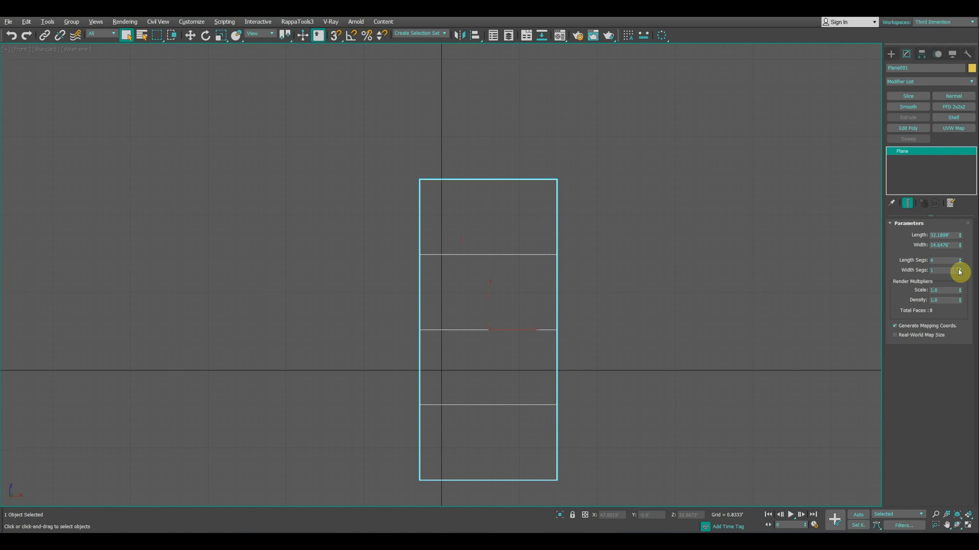
middle_click_drag(507, 282, 500, 277)
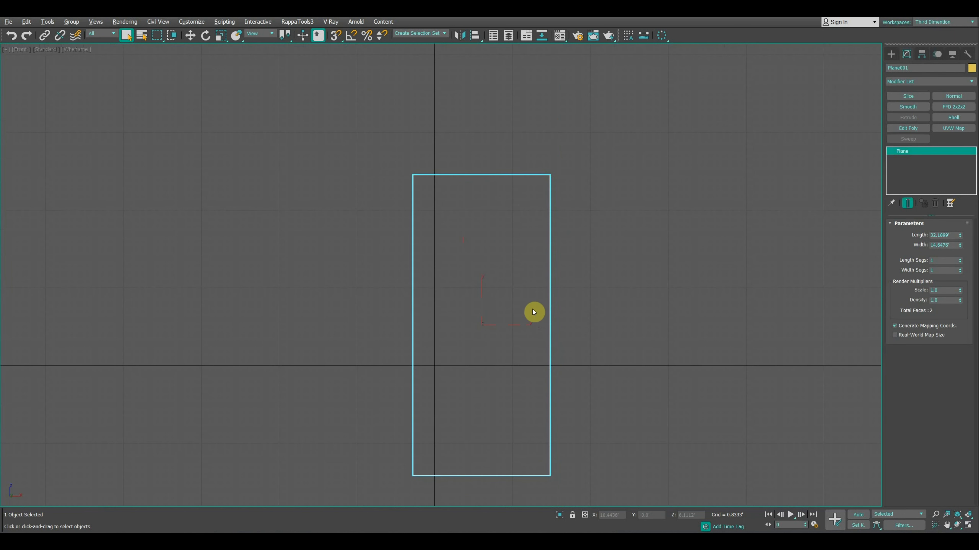
middle_click_drag(532, 313, 510, 274)
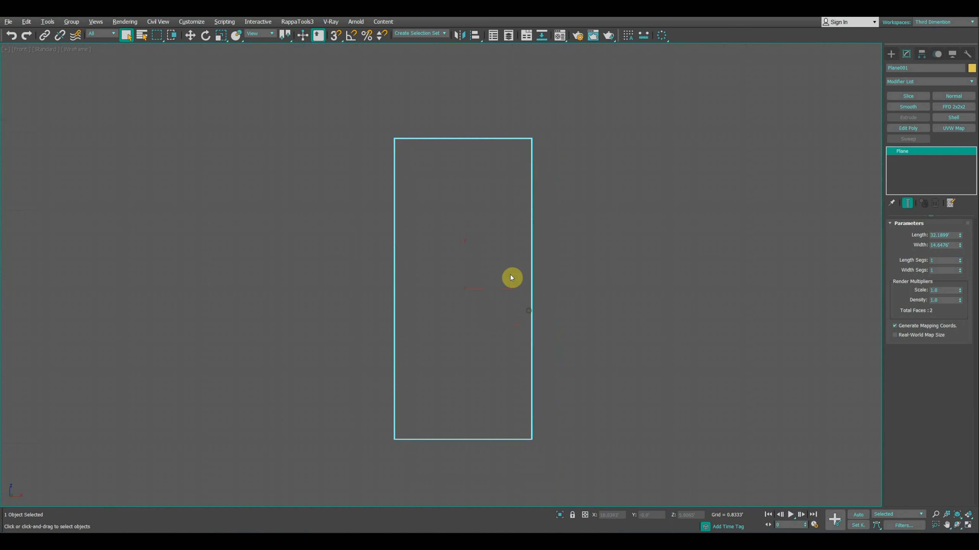
Add an Edit Poly modifier to the plane and enter its edge sub-object level.
left_click(921, 127)
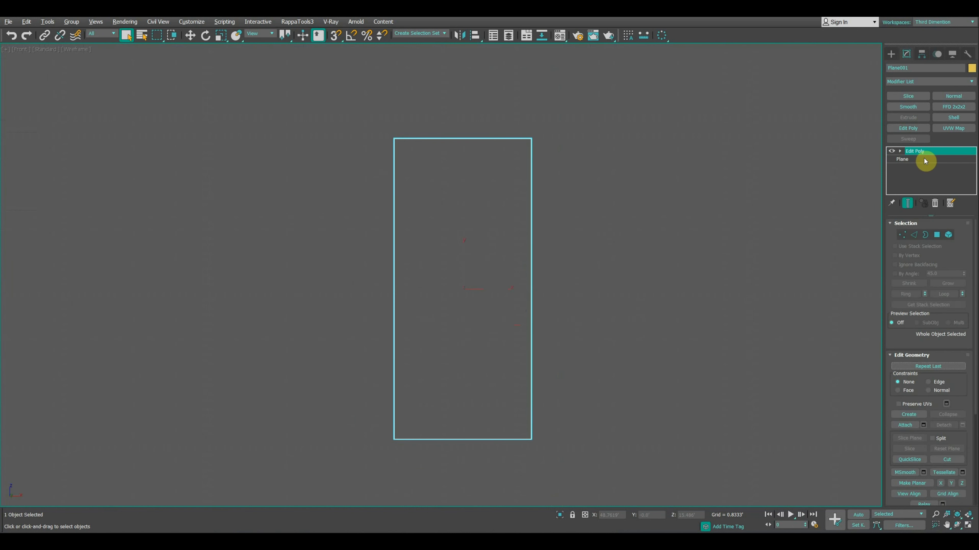
left_click(913, 234)
scroll(903, 301, "down", 3)
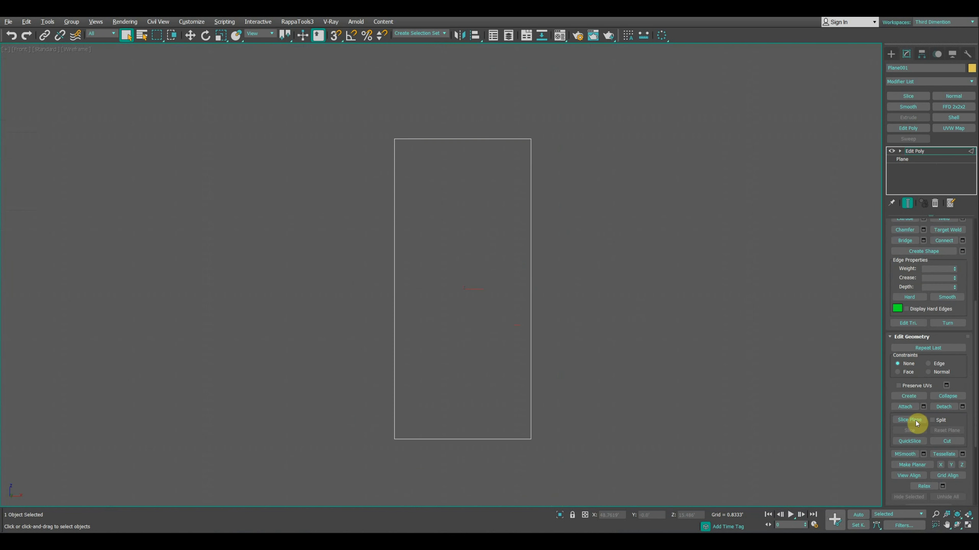
Try a few slanted freehand QuickSlice cuts across the lower half of the plane without snapping.
left_click(910, 441)
left_click(398, 362)
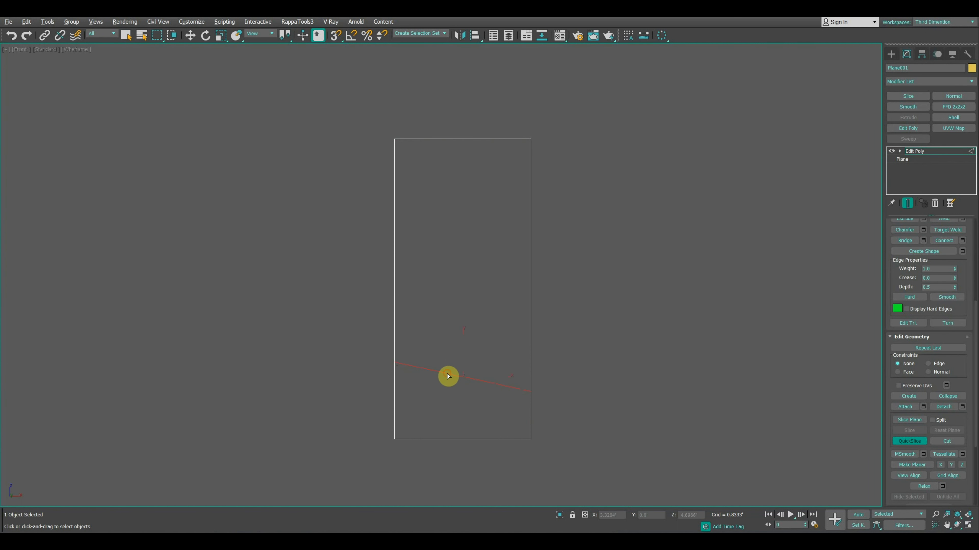
left_click(524, 283)
left_click(461, 311)
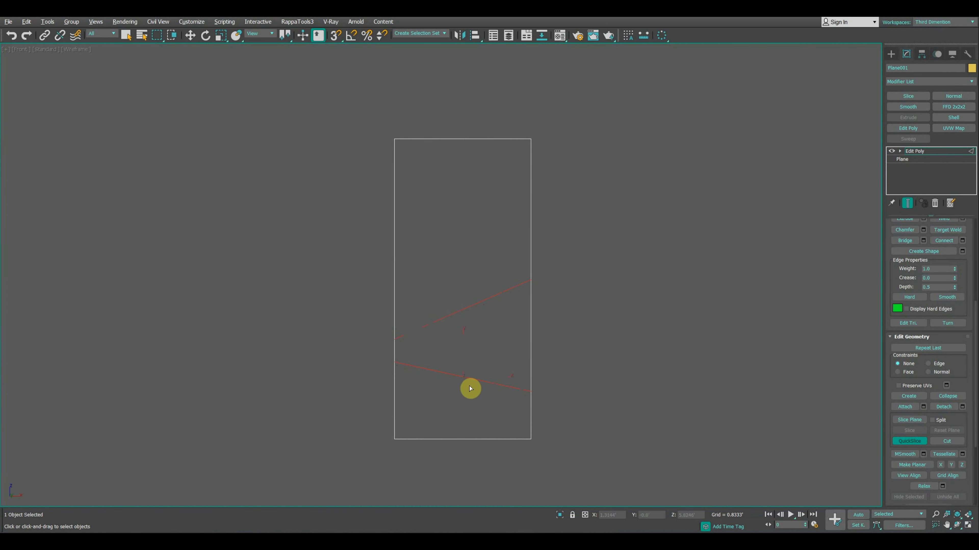
left_click(397, 273)
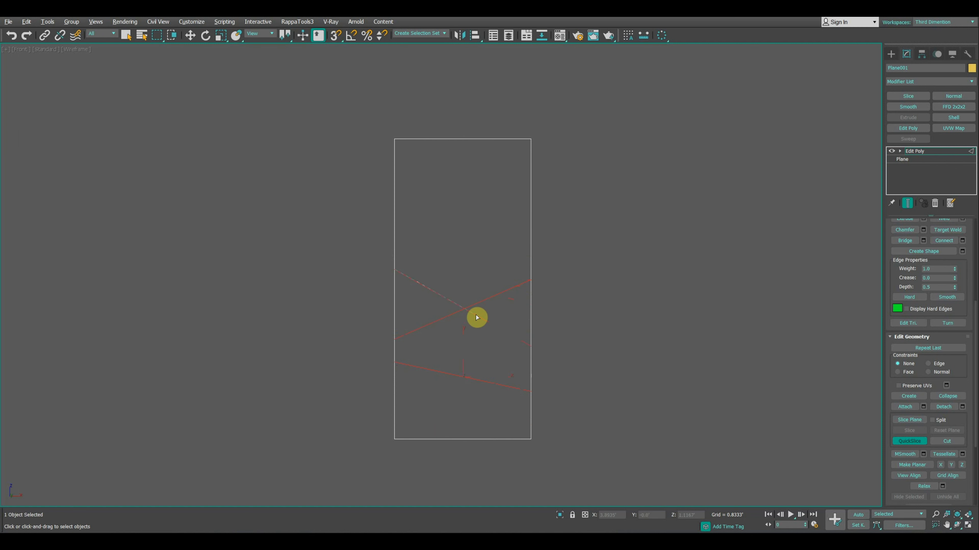
right_click(516, 285)
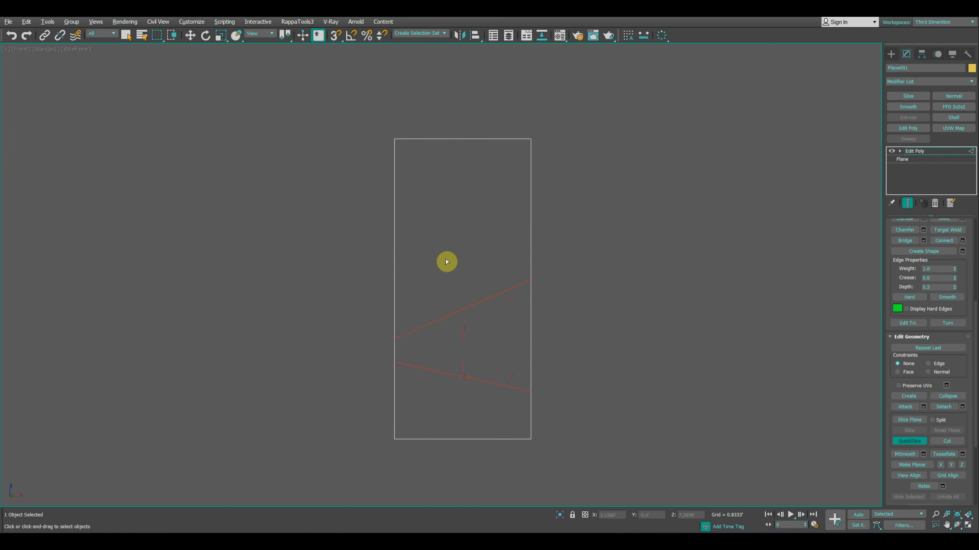
left_click(945, 151)
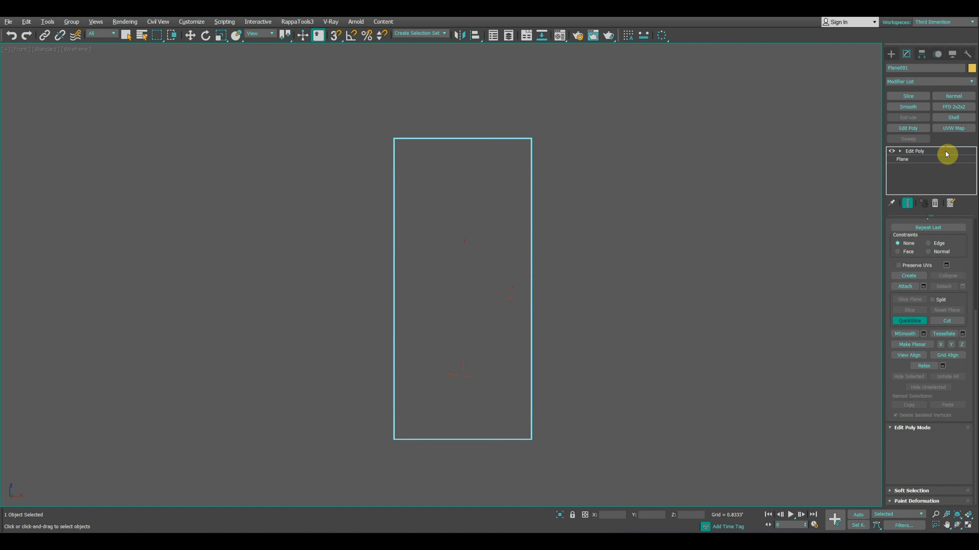
key("w")
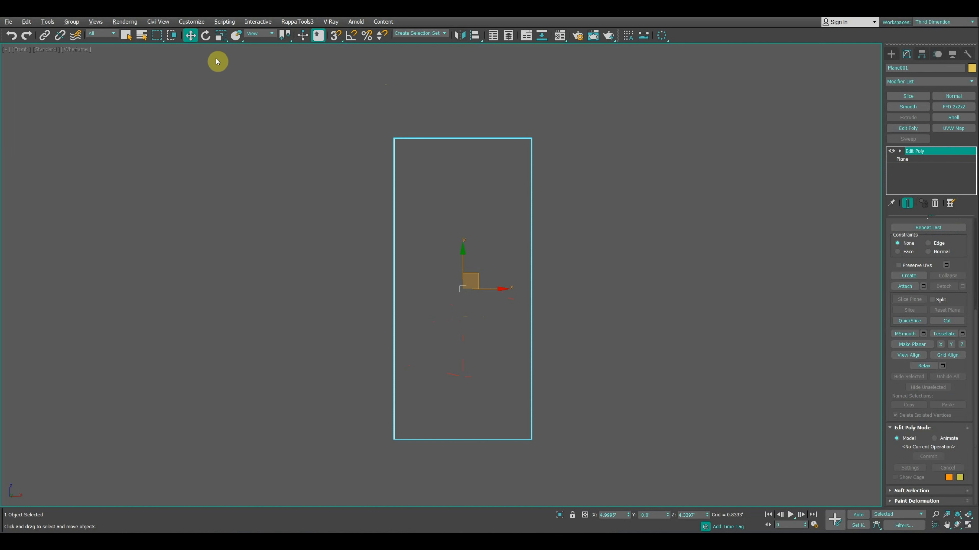
Add the Polar Snapping Mode action from the interface customization to the main toolbar.
left_click(196, 24)
left_click(211, 38)
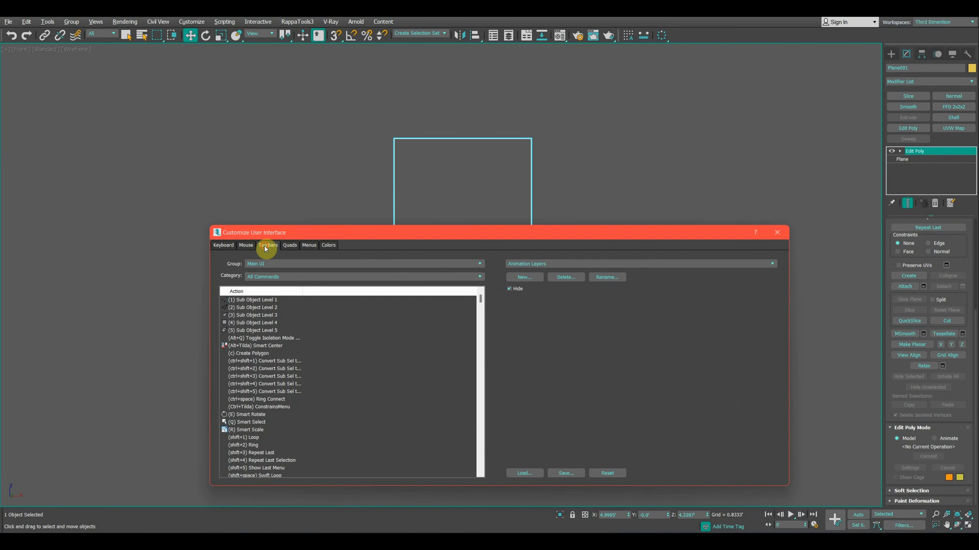
scroll(258, 358, "down", 20)
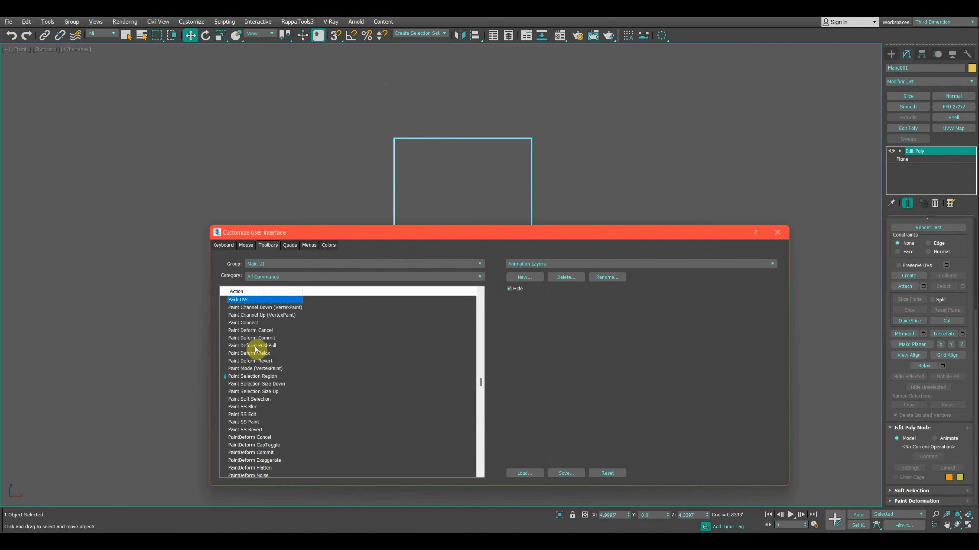
scroll(260, 370, "down", 15)
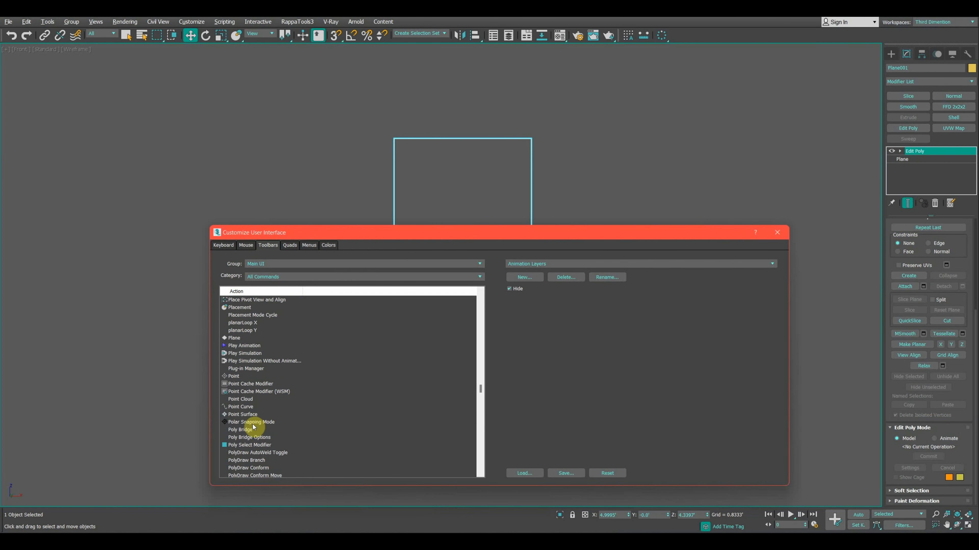
left_click(242, 423)
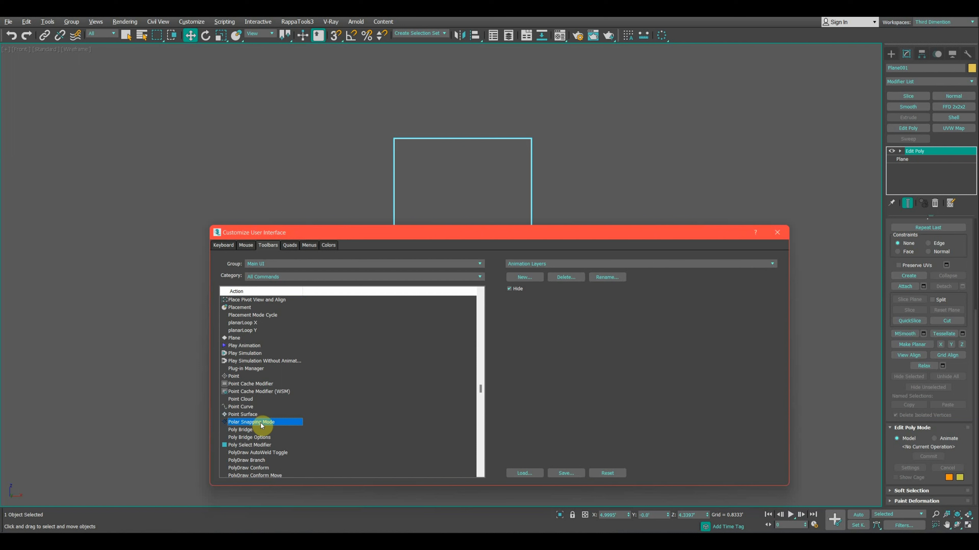
left_click_drag(261, 425, 673, 38)
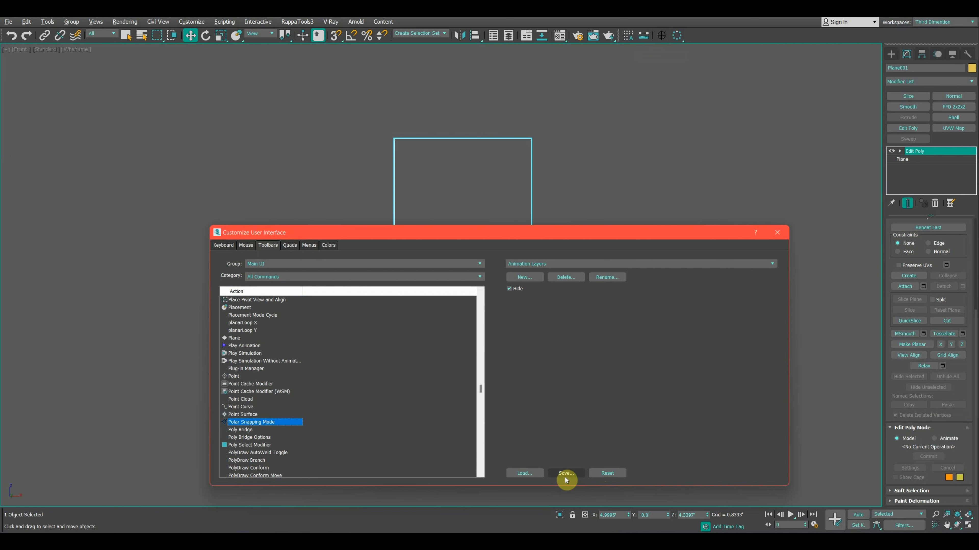
left_click(775, 232)
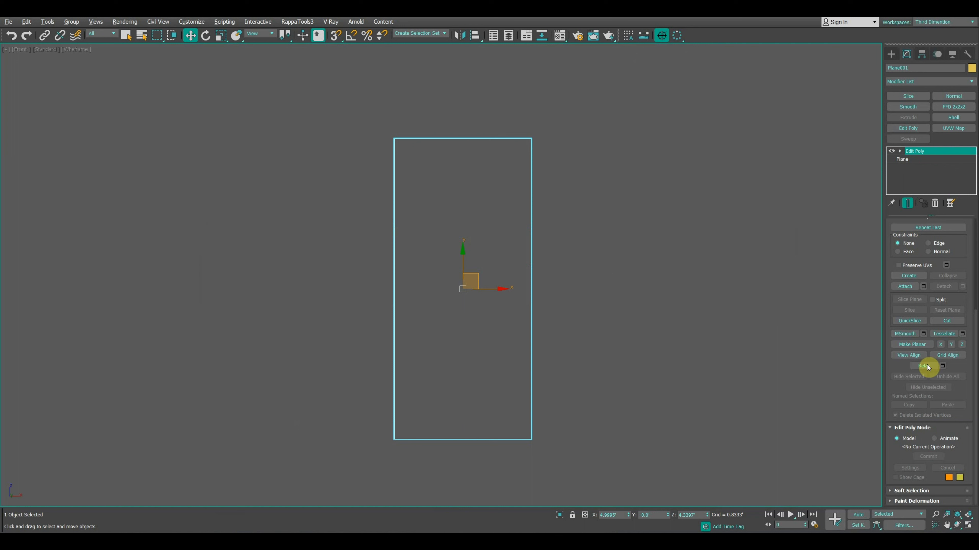
With polar snapping on, QuickSlice two slanted cuts between the plane's long edges, one rising and one falling toward the right edge.
left_click(916, 321)
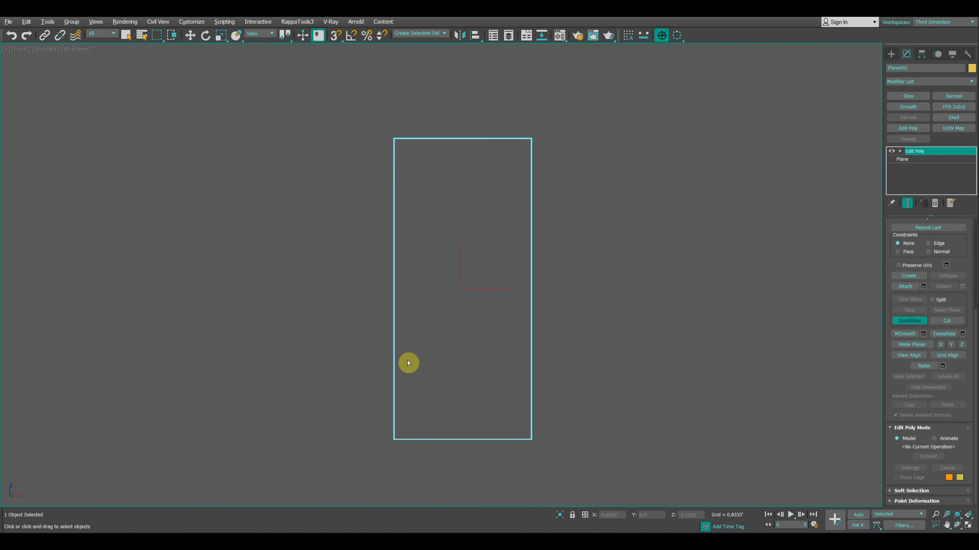
left_click(394, 358)
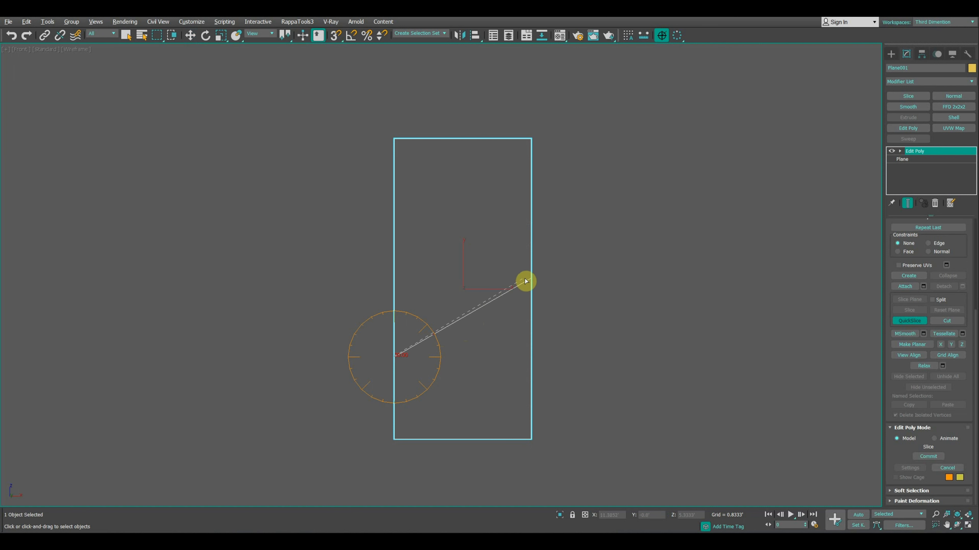
left_click(533, 282)
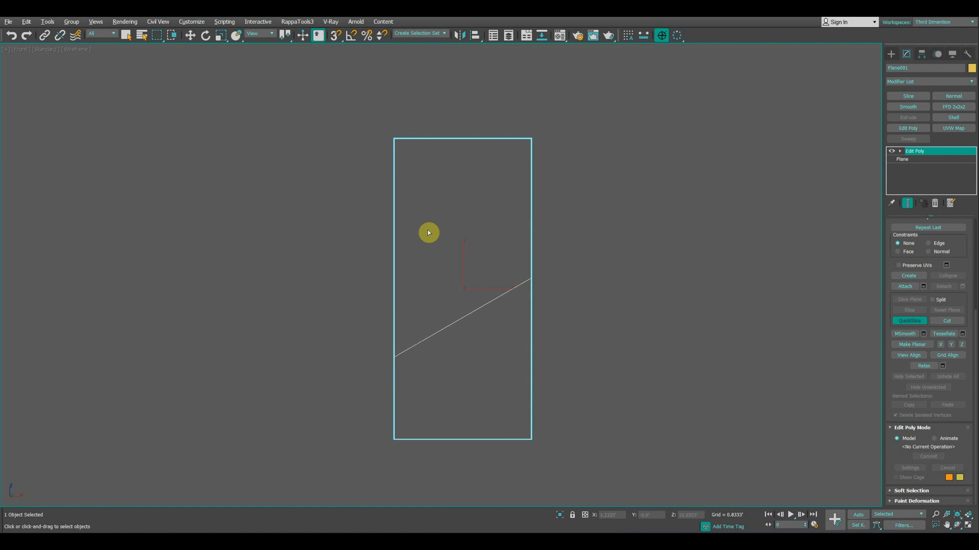
left_click(394, 202)
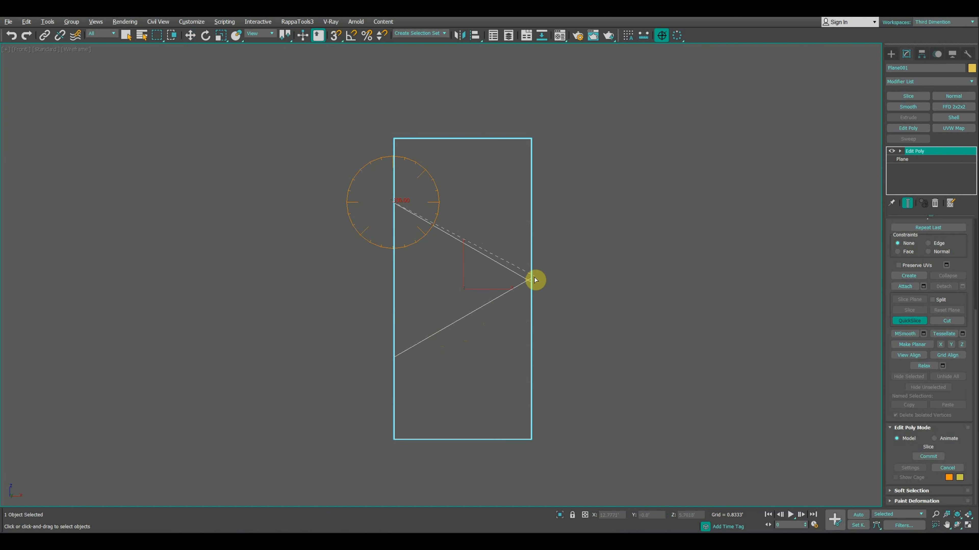
left_click(532, 254)
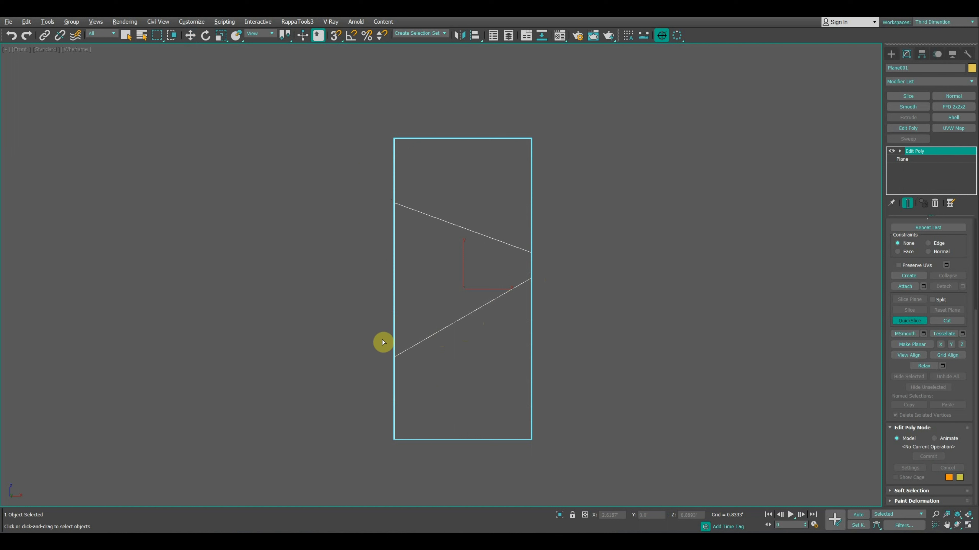
QuickSlice three steeper cuts: left edge to bottom edge, bottom edge to the upper right edge, and lower right edge to top-left corner.
left_click(393, 313)
left_click(494, 428)
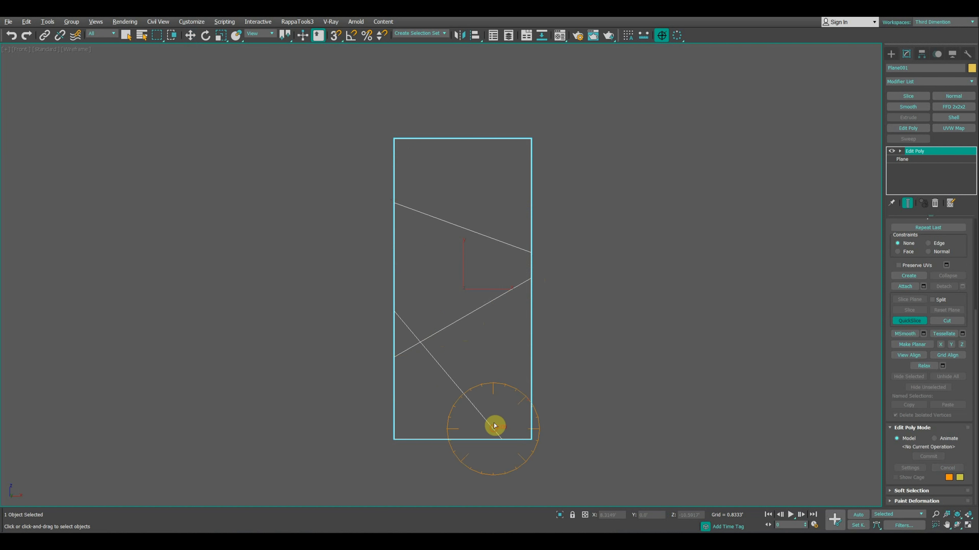
left_click(421, 451)
left_click(514, 206)
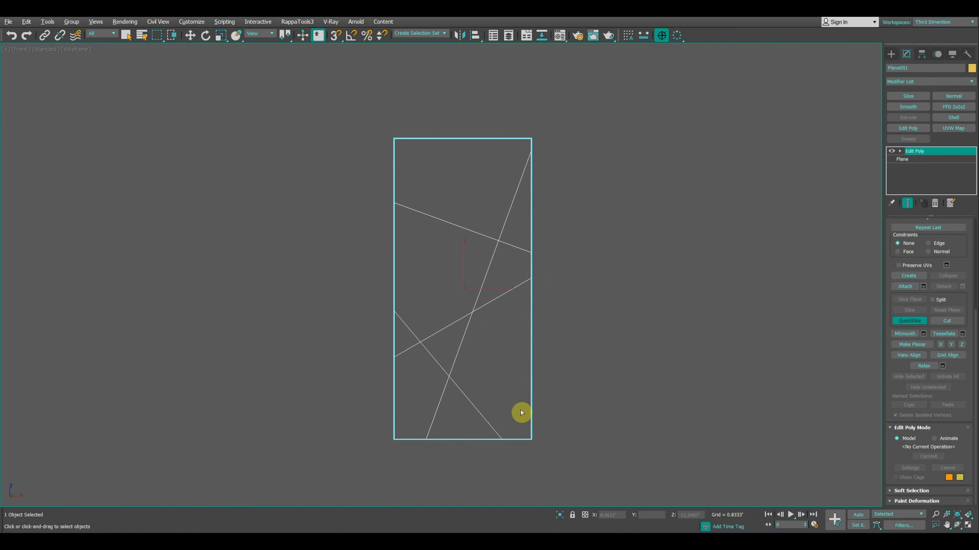
left_click(537, 387)
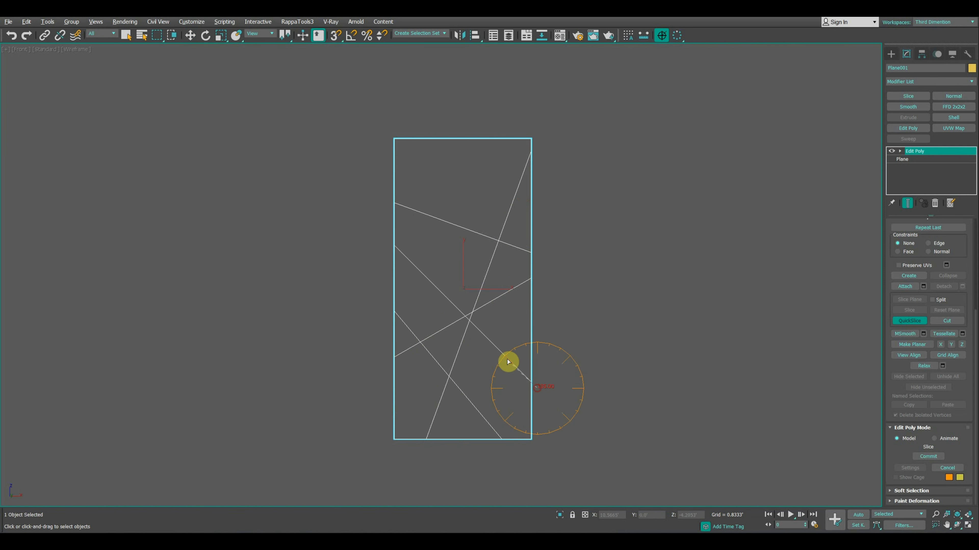
left_click(414, 169)
QuickSlice two short diagonal cuts across the plane's top-right and bottom-right corners and finish slicing.
left_click(437, 126)
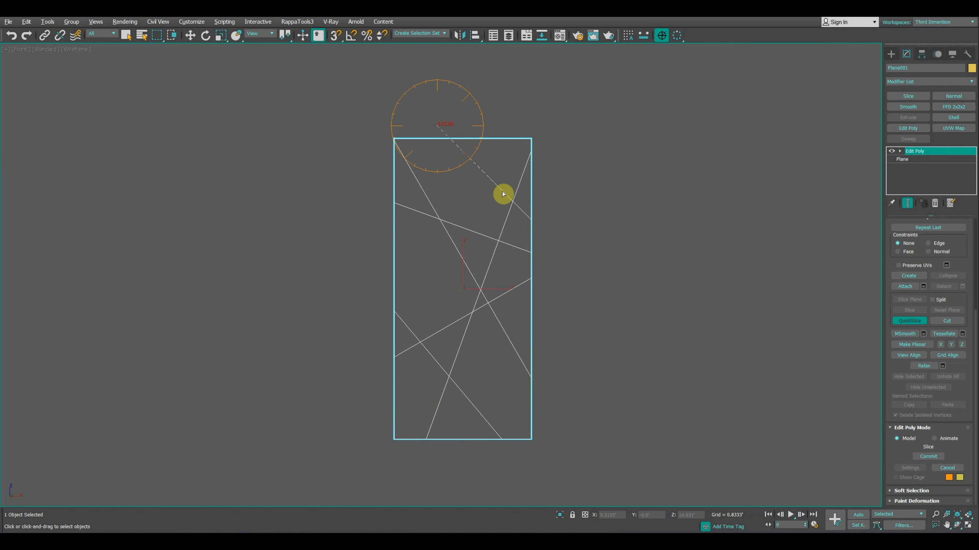
left_click(503, 194)
left_click(546, 349)
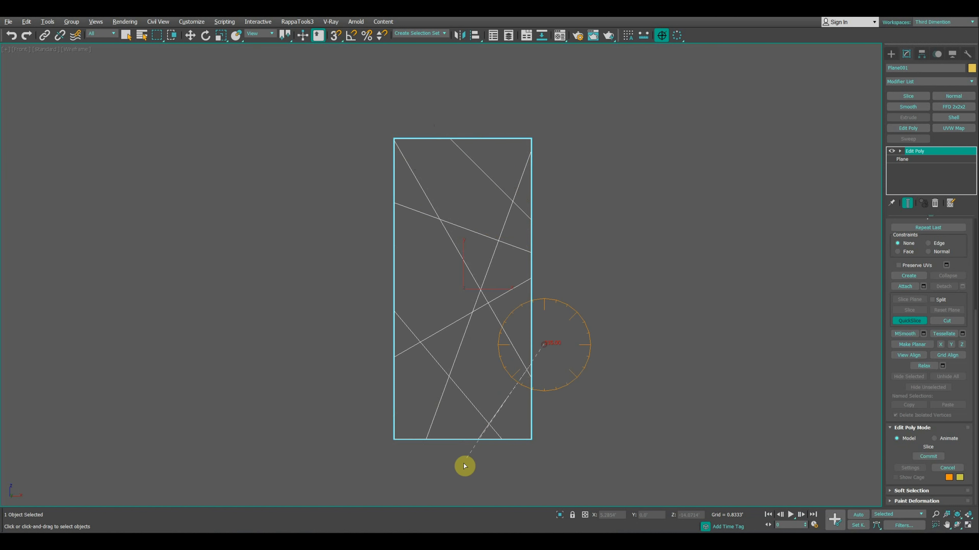
left_click(462, 466)
left_click(462, 466)
key("2")
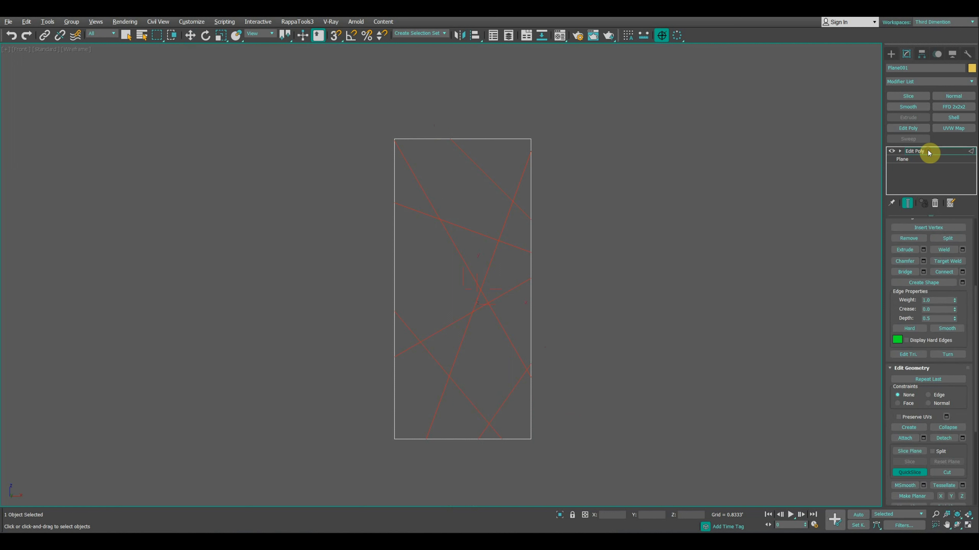
left_click(925, 152)
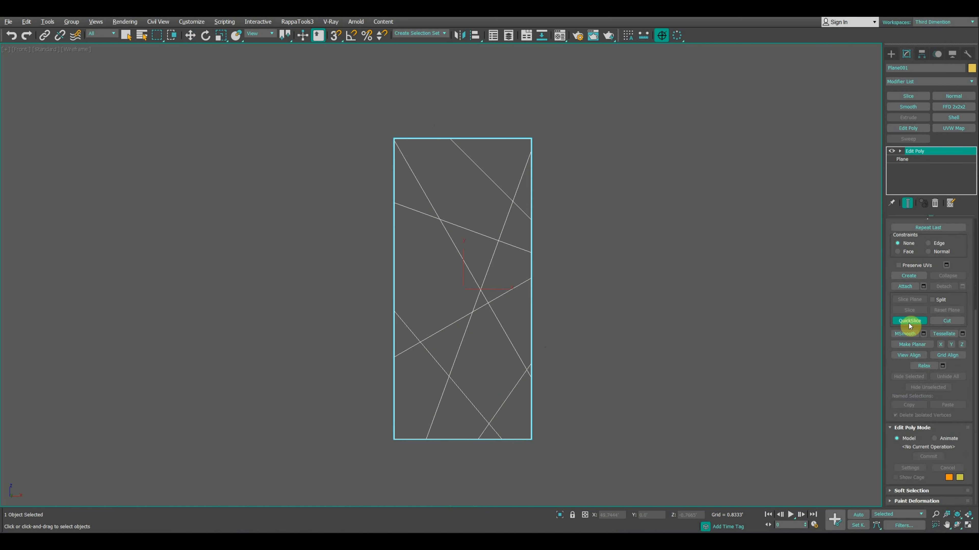
key("w")
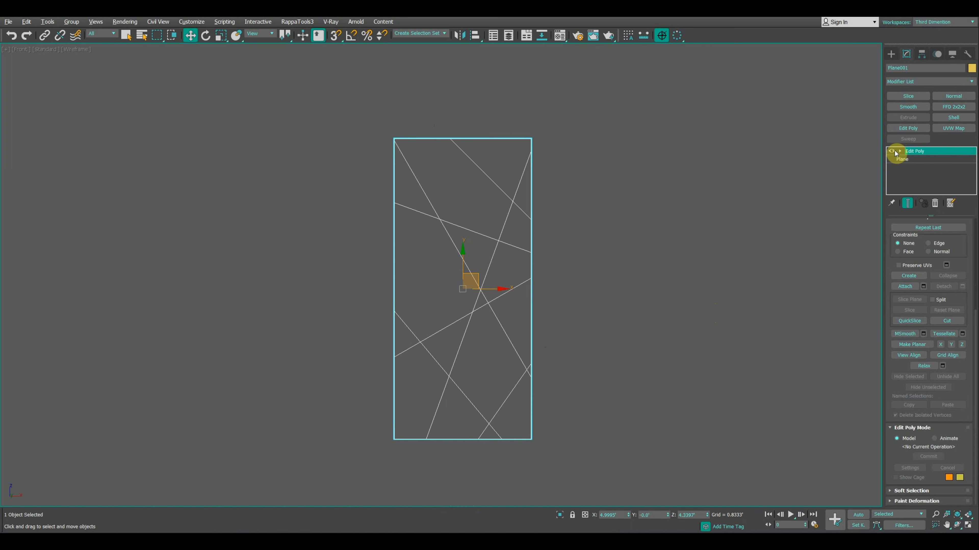
Add a second Edit Poly modifier to the sliced plane and select all its polygons at polygon level.
right_click(923, 150)
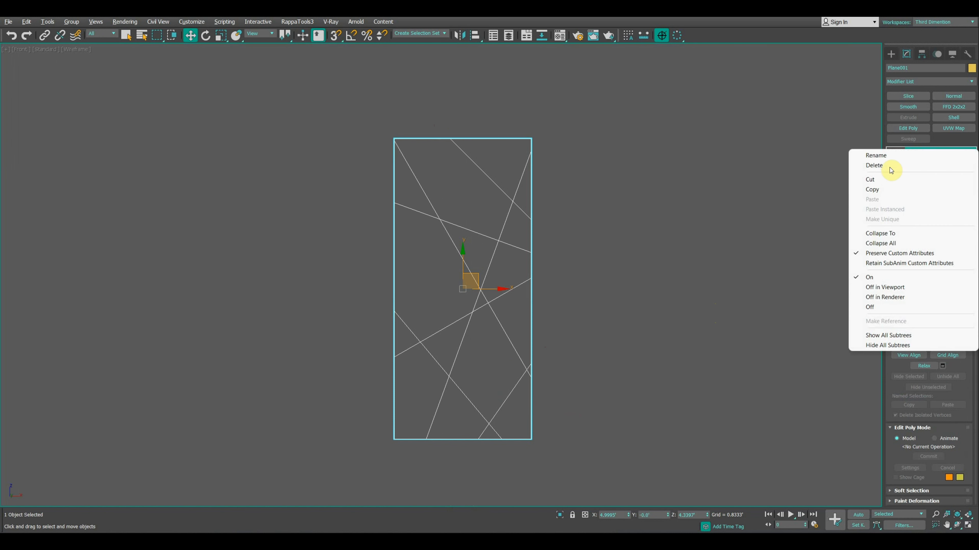
left_click(953, 139)
scroll(672, 243, "up", 2)
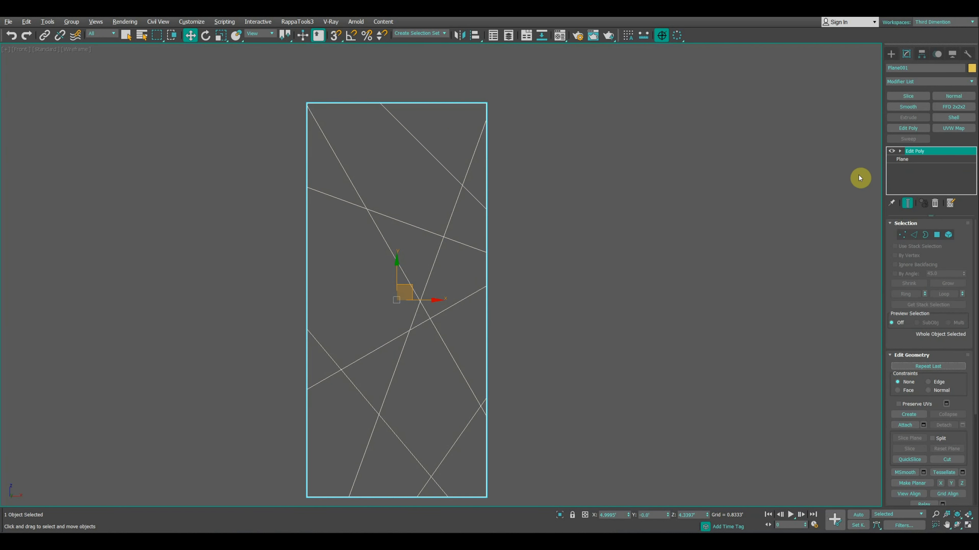
left_click(908, 129)
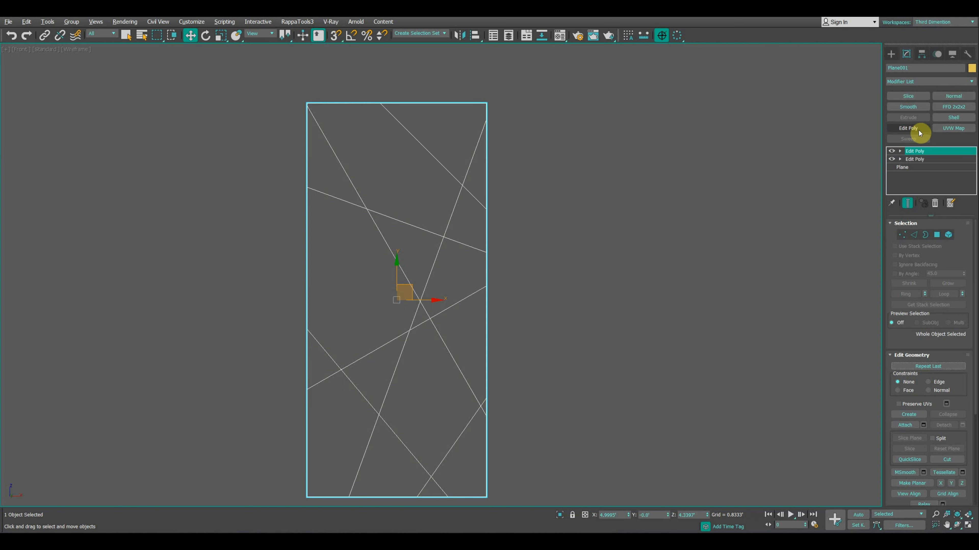
left_click(937, 235)
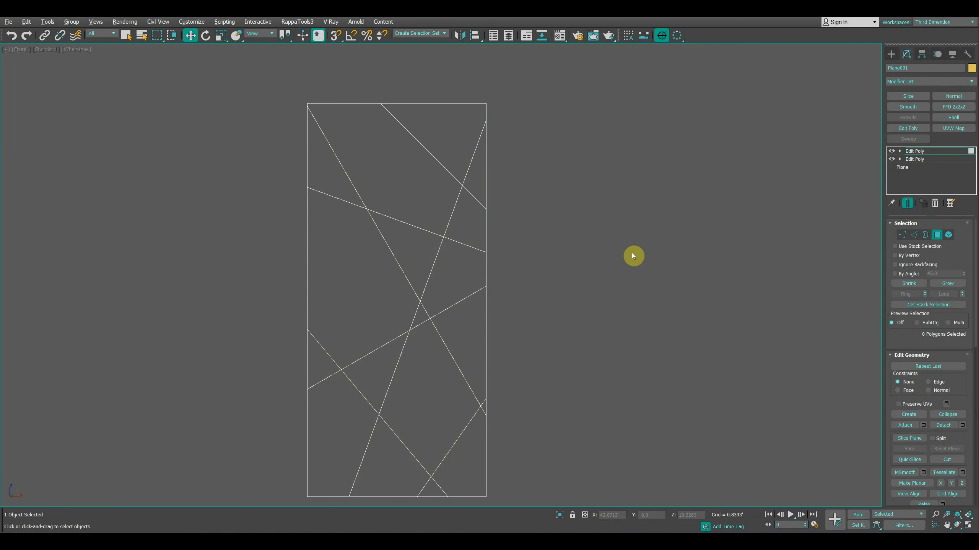
key("alt+w")
key("alt+w")
left_click_drag(514, 83, 341, 458)
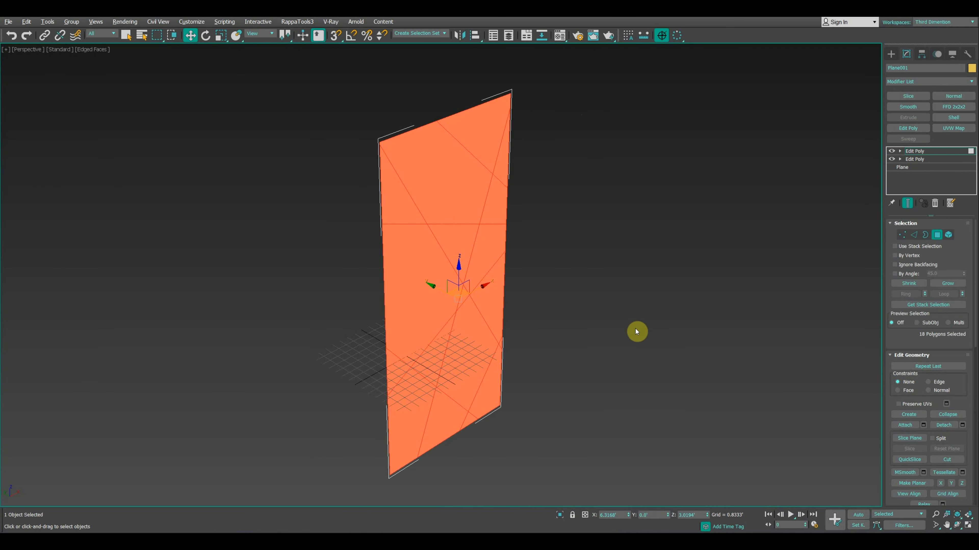
scroll(903, 328, "down", 3)
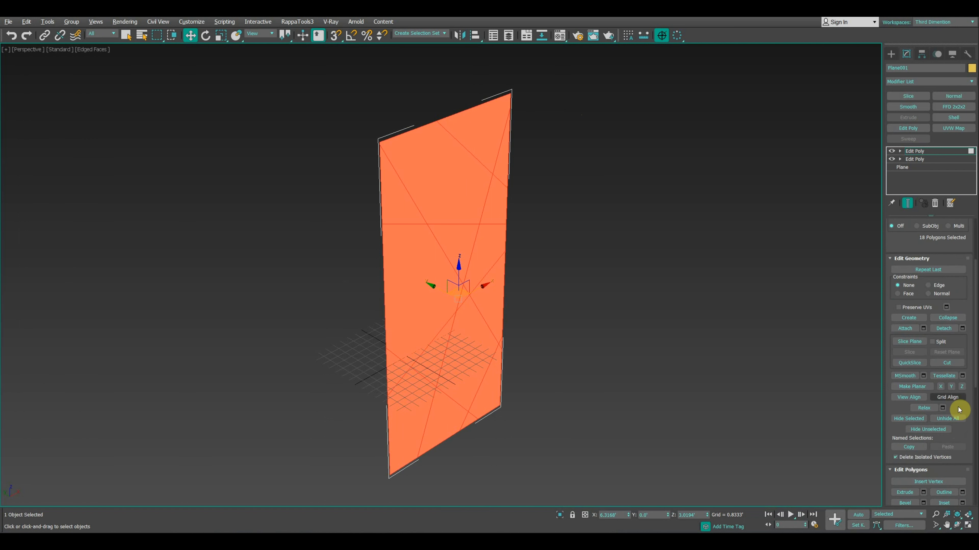
left_click(962, 503)
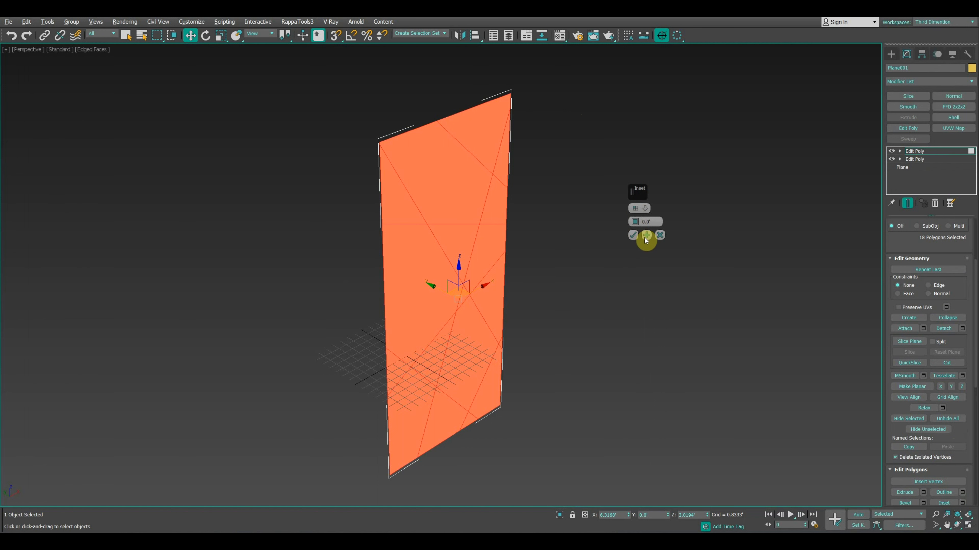
left_click(660, 236)
left_click(939, 152)
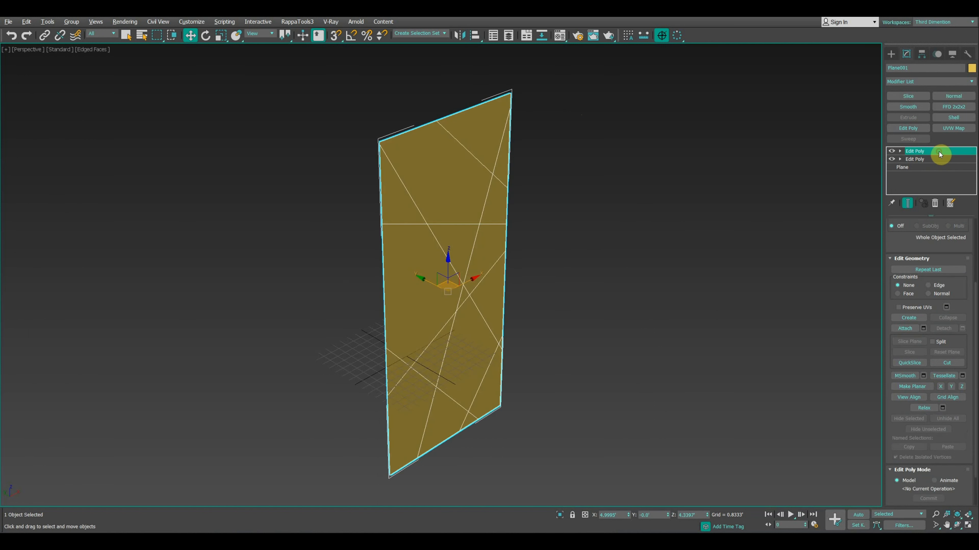
Turn off the Enable Caddy Controls option in the general preferences and accept the settings.
right_click(939, 151)
left_click(210, 24)
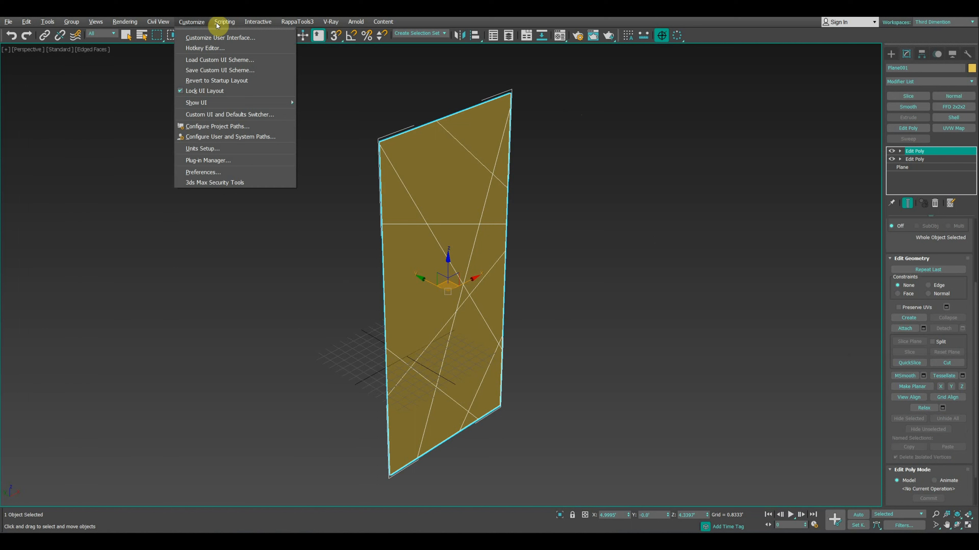
left_click(222, 23)
left_click(192, 23)
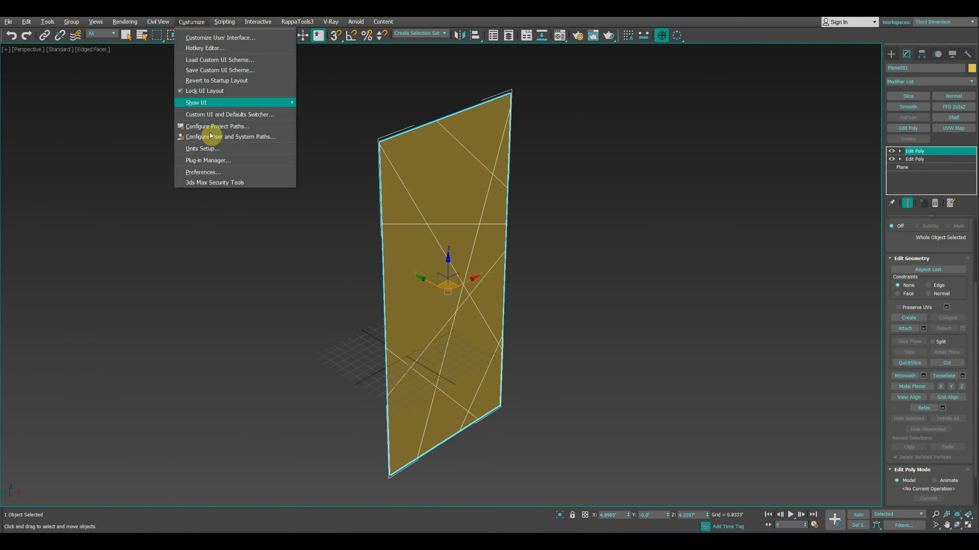
left_click(210, 177)
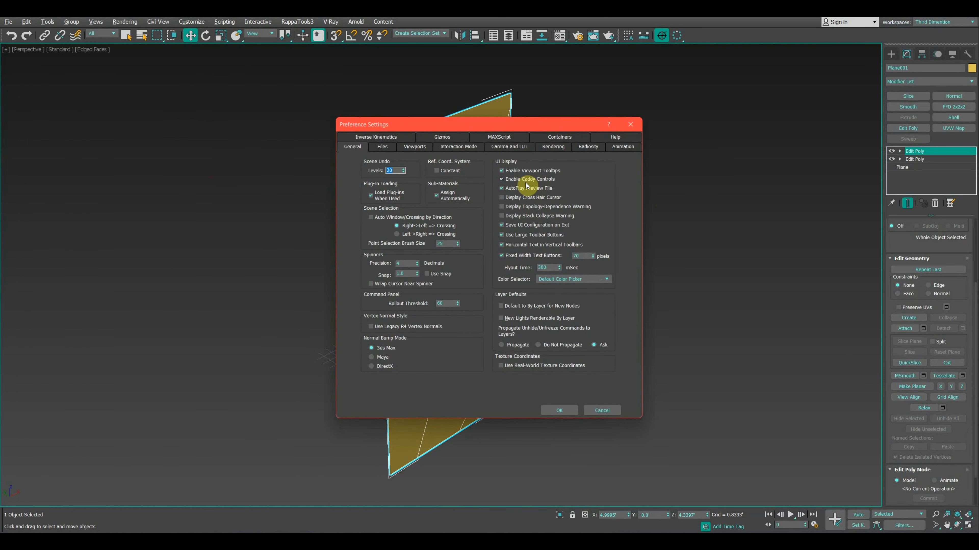
left_click(559, 411)
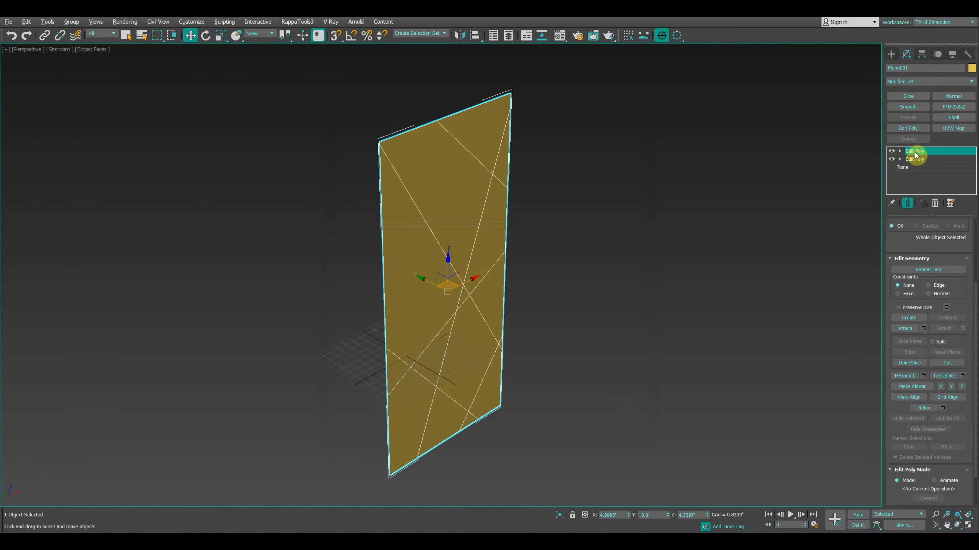
At polygon level of the second Edit Poly, inset all the selected polygons by about 0.11', using the By Polygon inset type.
left_click(900, 151)
left_click(918, 183)
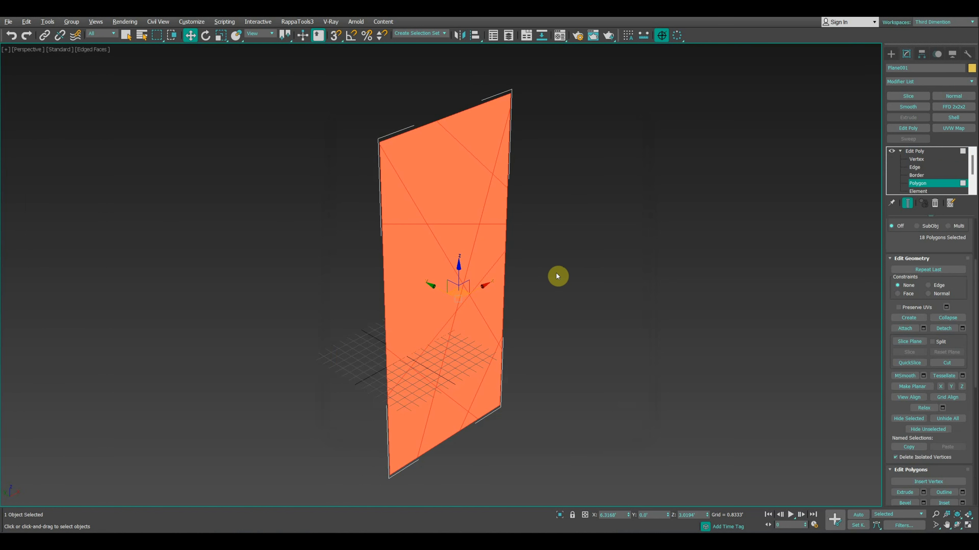
right_click(708, 262)
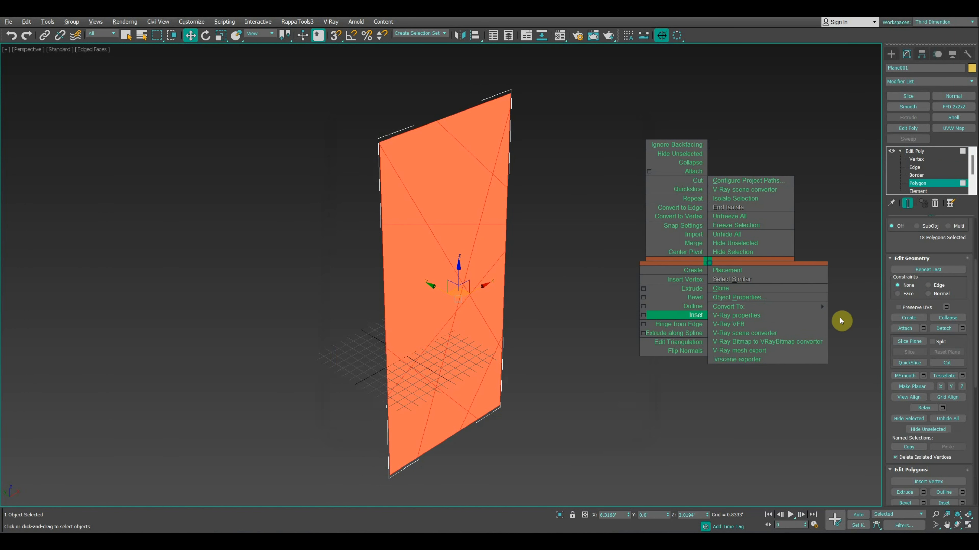
left_click(644, 316)
left_click_drag(744, 231, 737, 186)
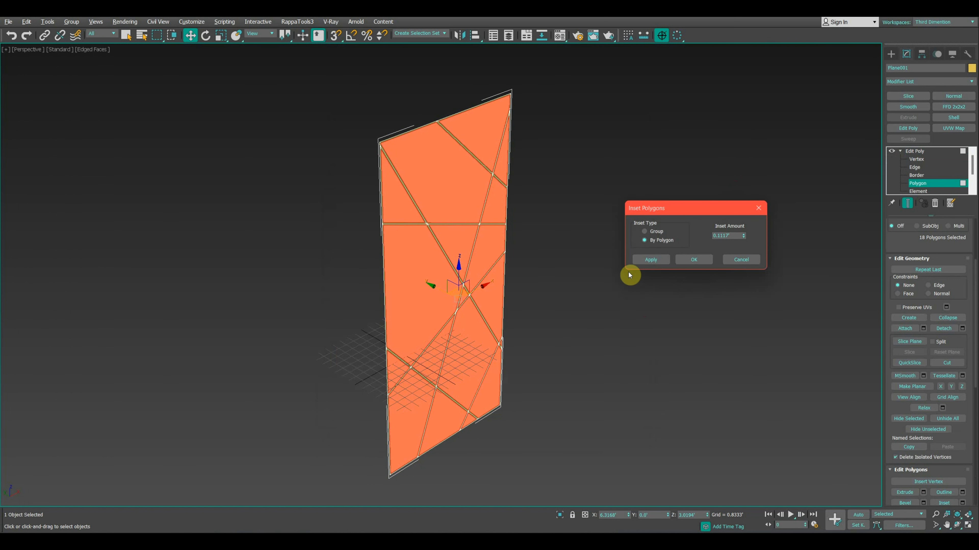
left_click(700, 258)
Delete the selected inset polygons to leave only the strips between them, and return to object level.
scroll(358, 216, "up", 5)
scroll(385, 256, "down", 6)
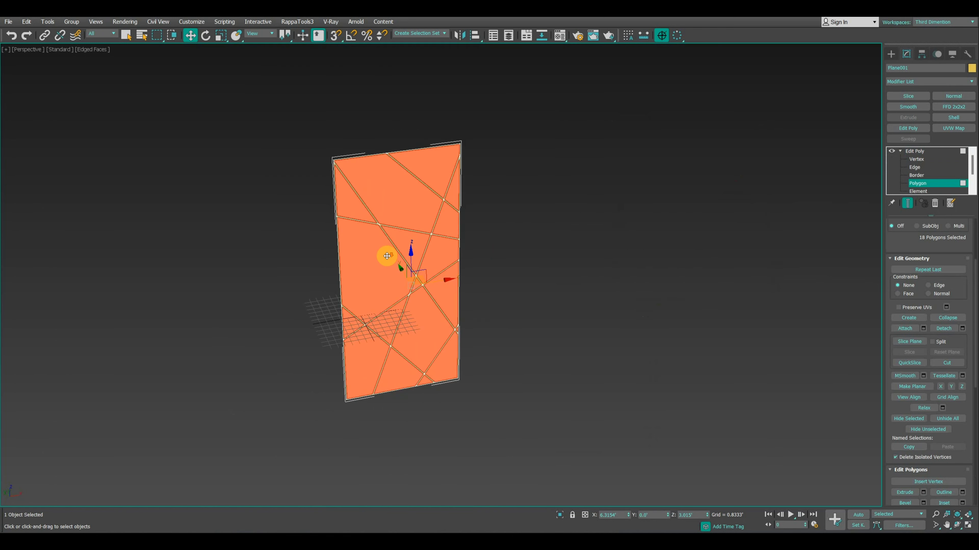
scroll(405, 218, "up", 1)
key("Delete")
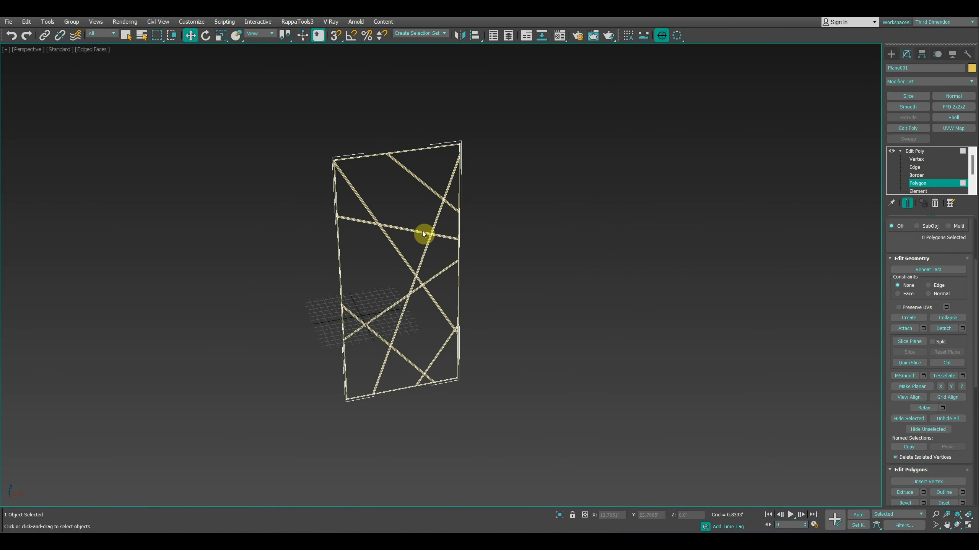
left_click(952, 178)
Add a Shell modifier to the strip lattice and set its outer amount to about 0.36'.
scroll(420, 291, "up", 5)
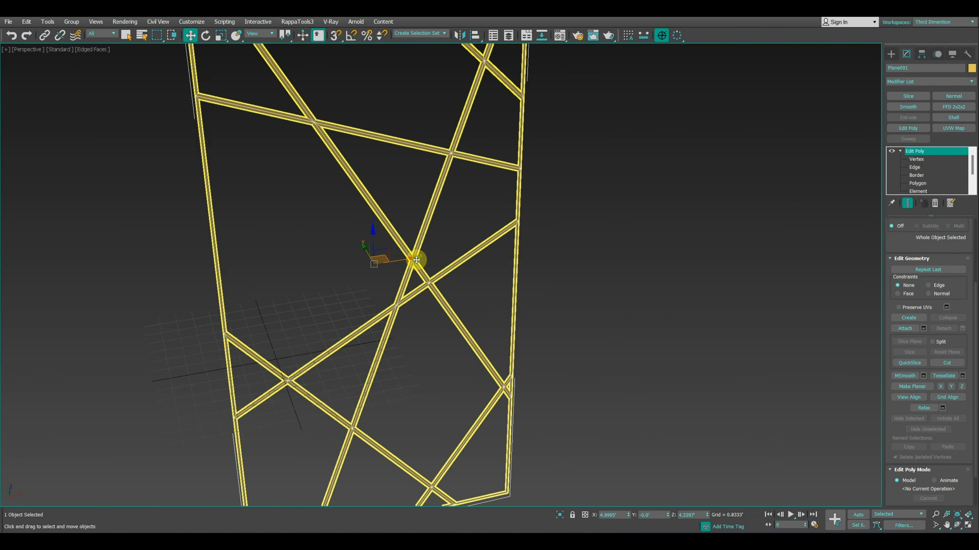
left_click(953, 117)
left_click_drag(956, 247, 944, 129)
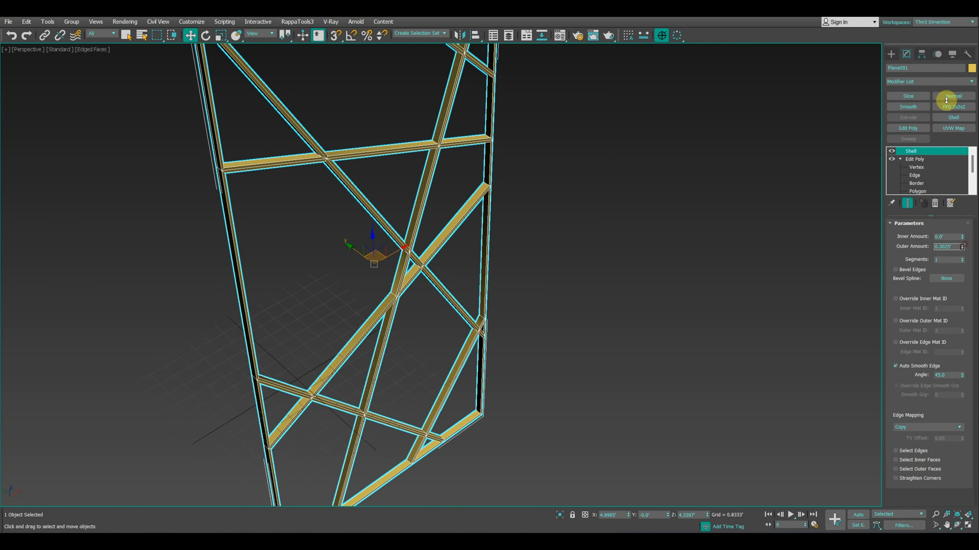
left_click(569, 301)
scroll(569, 301, "down", 5)
middle_click_drag(569, 301, 542, 271, "alt")
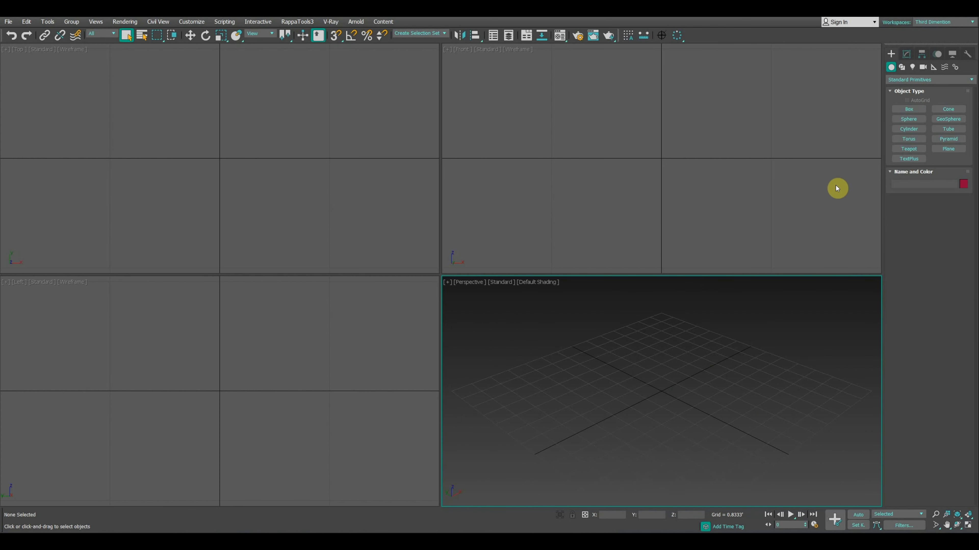
In the maximized perspective view, create a flat box about 11.5' long, 11.6' wide and 0.66' high.
left_click(907, 110)
key("alt+w")
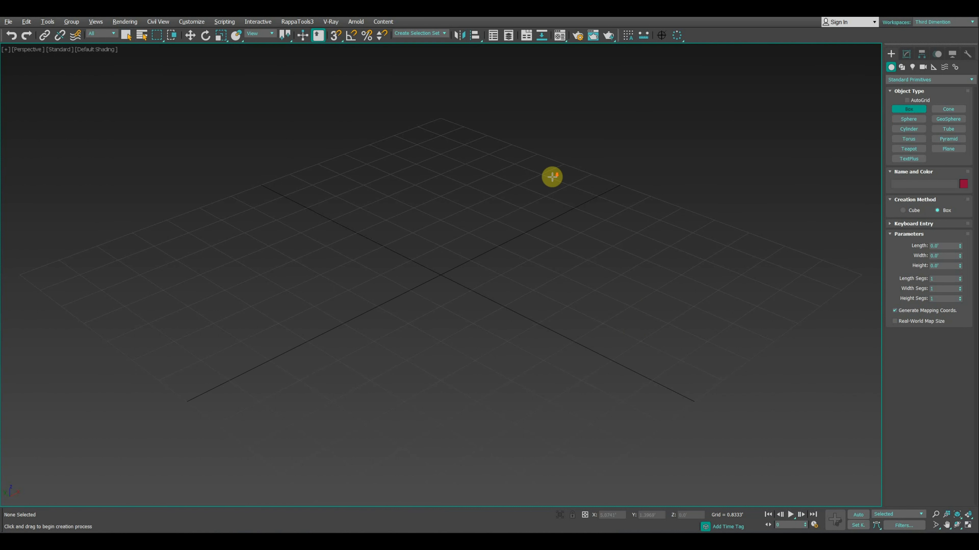
left_click_drag(509, 140, 506, 304)
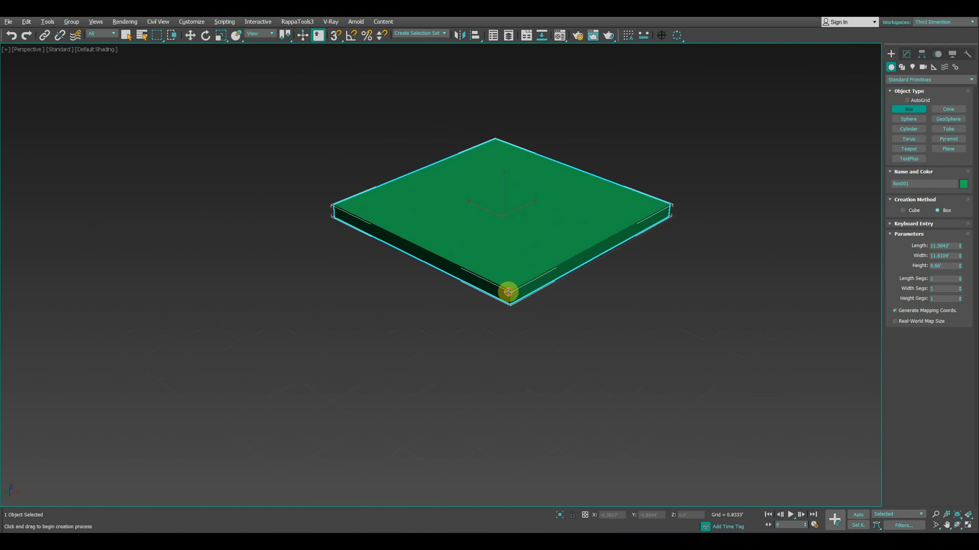
left_click(506, 288)
right_click(755, 171)
Create a teapot with a radius of about 0.84' beside the flat box and move it closer using Select and Place.
left_click(916, 149)
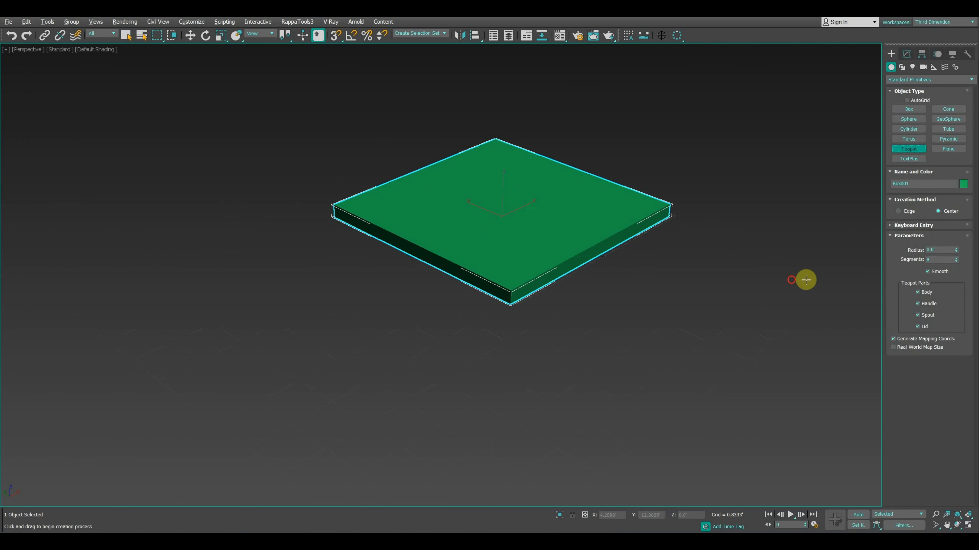
left_click_drag(794, 270, 812, 216)
right_click(812, 209)
middle_click_drag(811, 209, 695, 243)
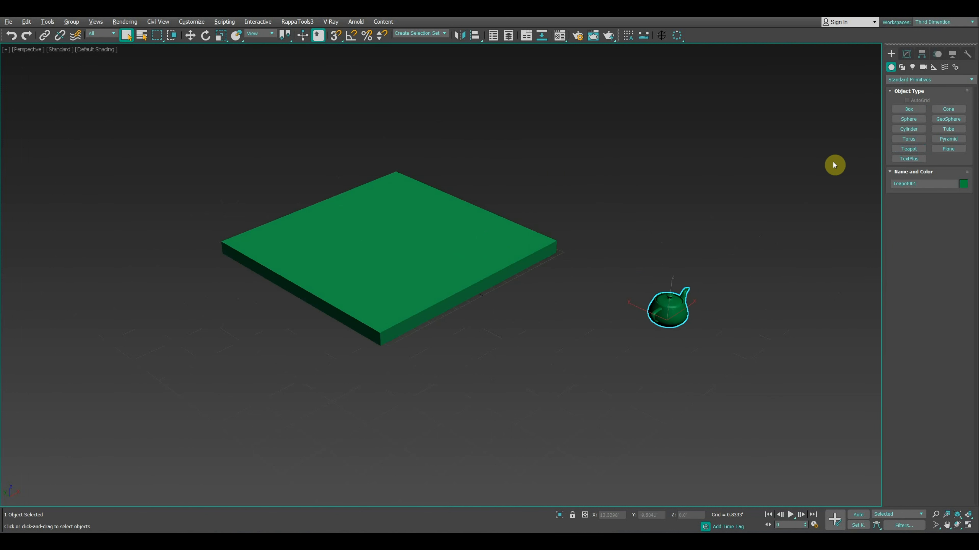
left_click(237, 37)
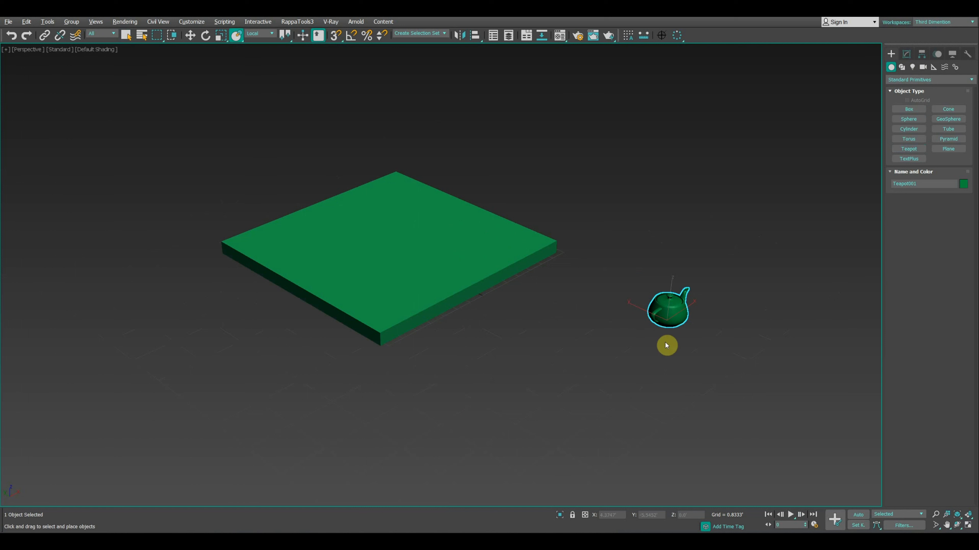
left_click_drag(657, 312, 581, 277)
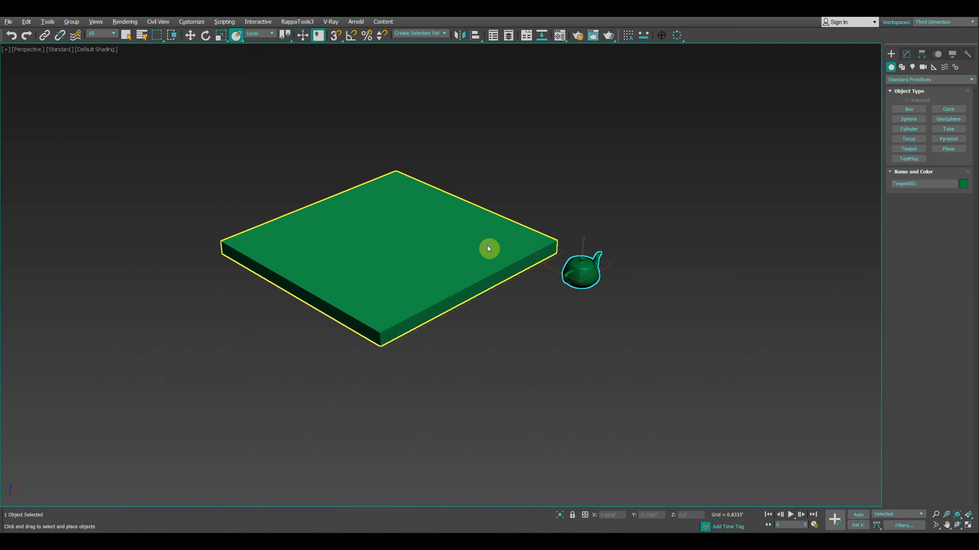
Convert the flat box to an Editable Poly and enter edge level.
left_click(465, 250)
right_click(465, 250)
mouse_move(531, 291)
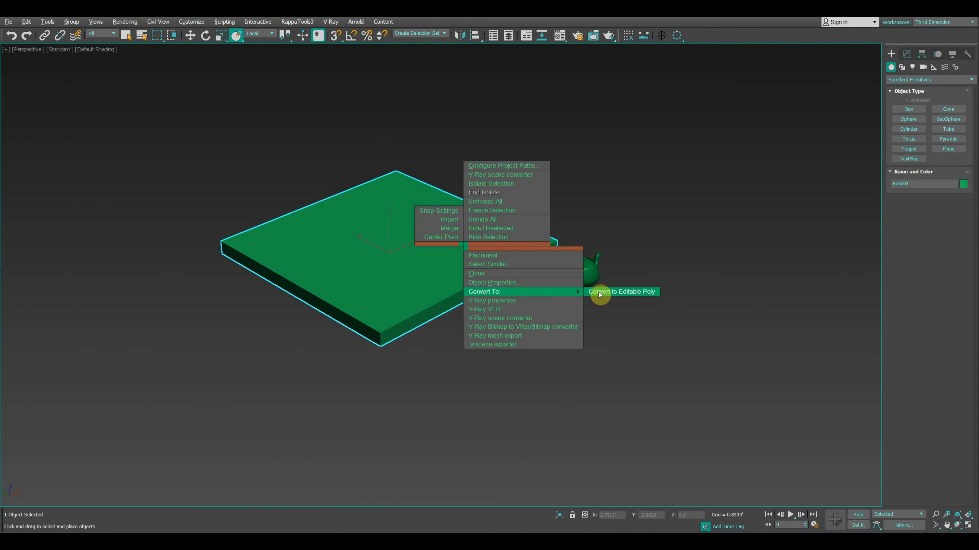
left_click(598, 292)
left_click(915, 237)
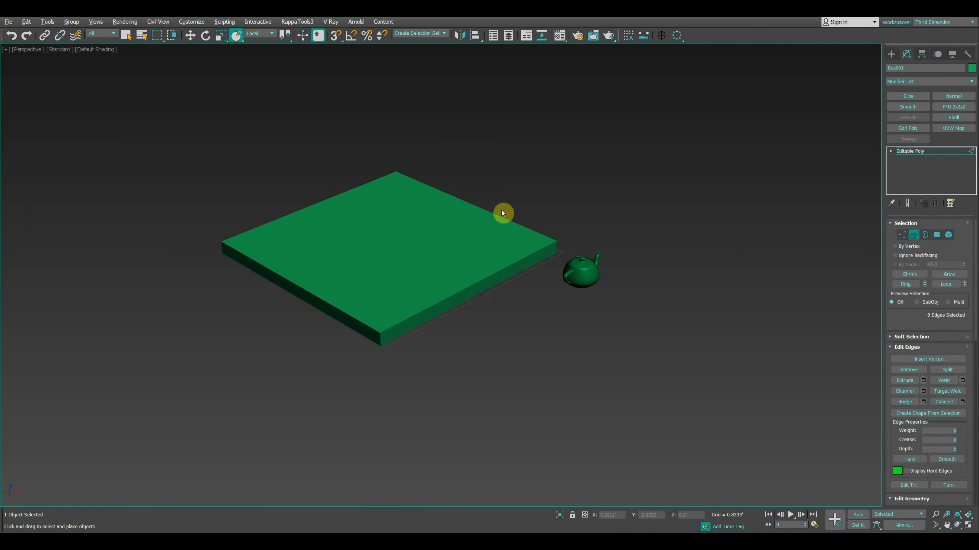
Raise the flat box's rear top edge along Z to form a sloped wedge, and return to object level.
left_click(488, 211)
left_click(486, 212)
key("w")
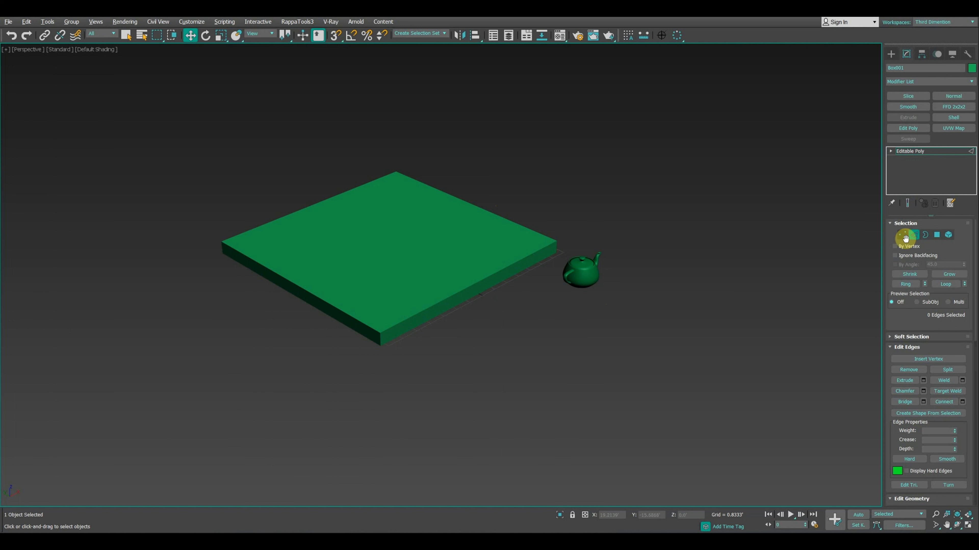
left_click(479, 208)
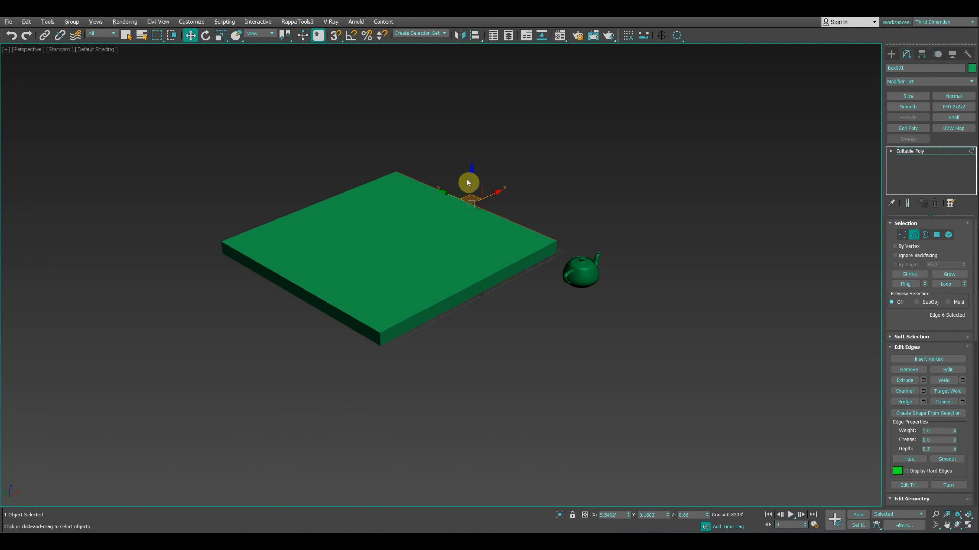
left_click_drag(469, 175, 473, 77)
left_click(909, 151)
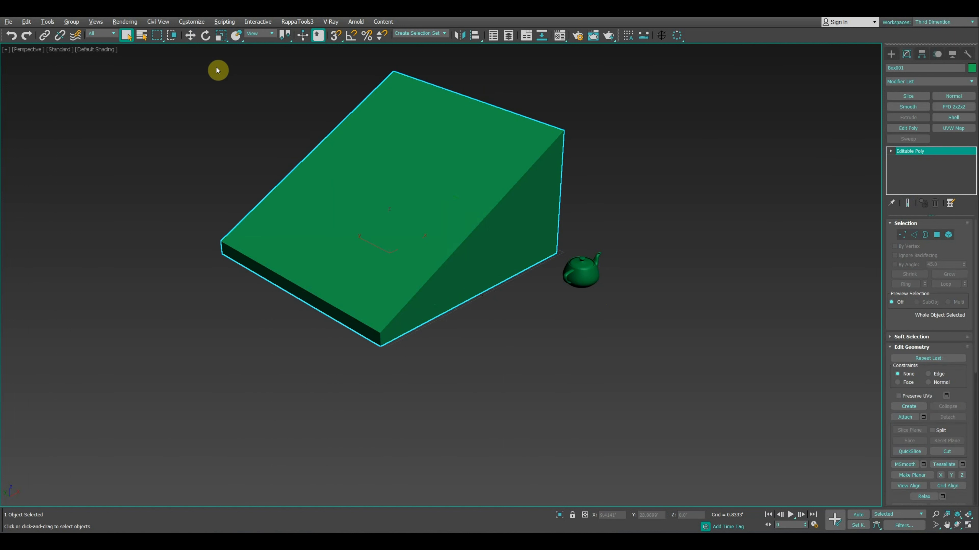
Use Select and Place to put the teapot on the wedge's sloped face, aligned to the surface.
key("q")
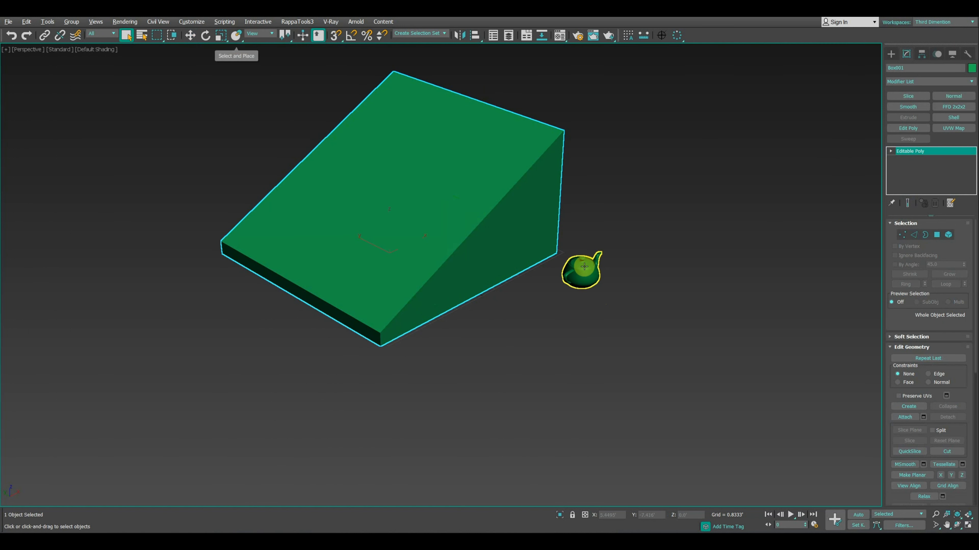
left_click(584, 276)
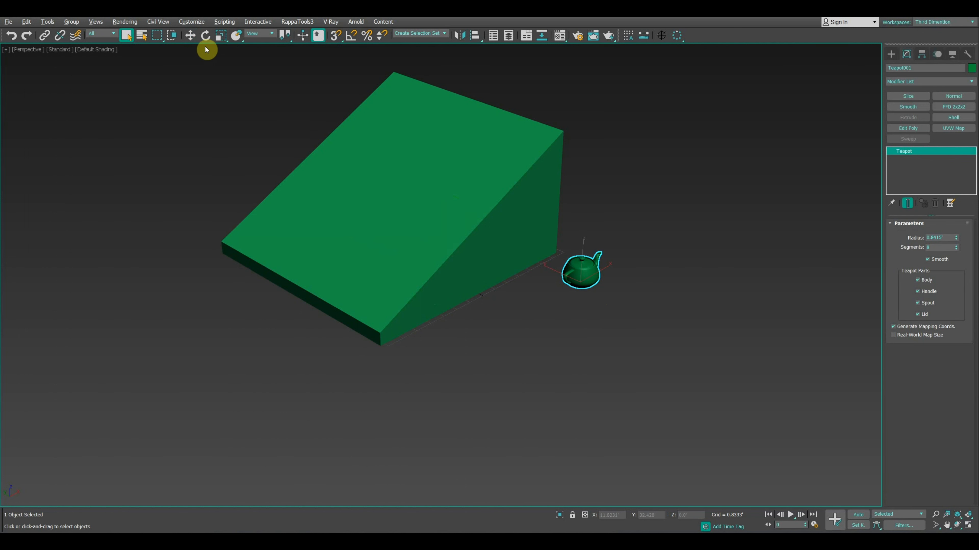
left_click(236, 35)
left_click_drag(581, 277, 408, 204)
middle_click_drag(408, 203, 478, 316, "alt")
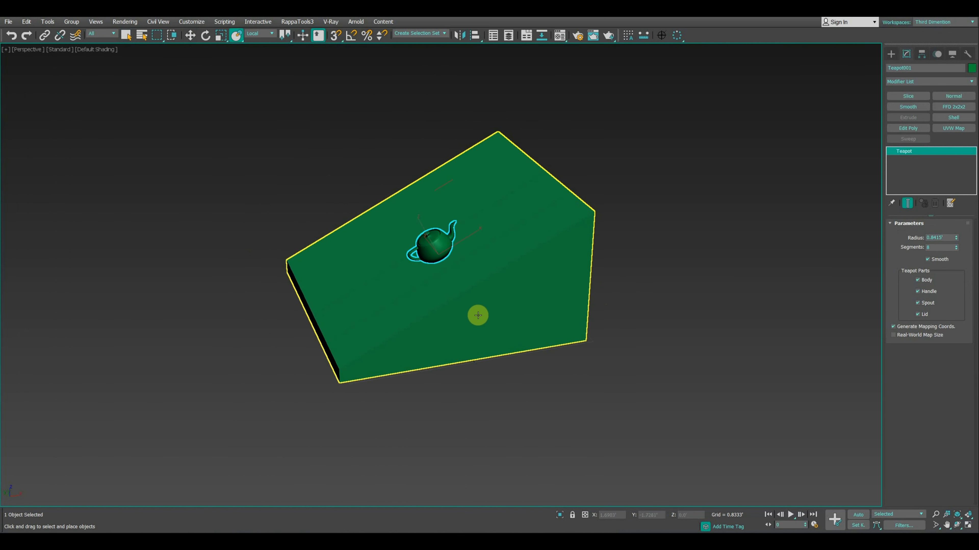
Delete the teapot and create a cube-like box beside the wedge.
key("Delete")
middle_click_drag(546, 306, 554, 319)
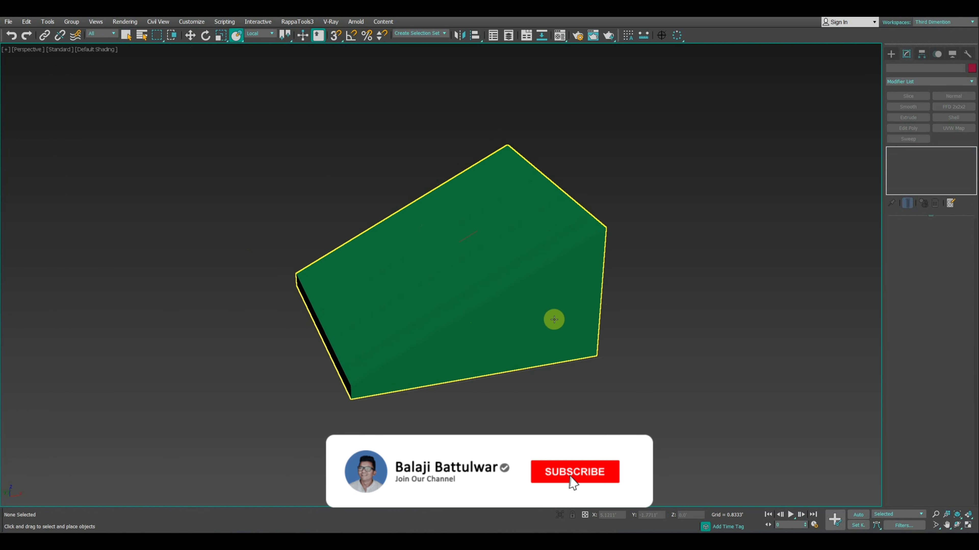
left_click(891, 55)
left_click(908, 109)
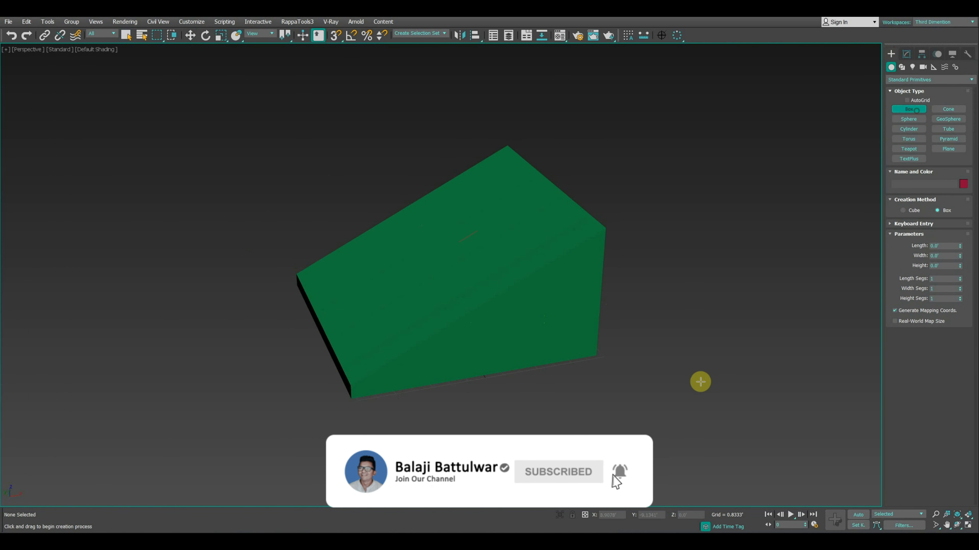
left_click_drag(700, 381, 653, 442)
left_click(701, 352)
key("y")
middle_click_drag(751, 312, 706, 309)
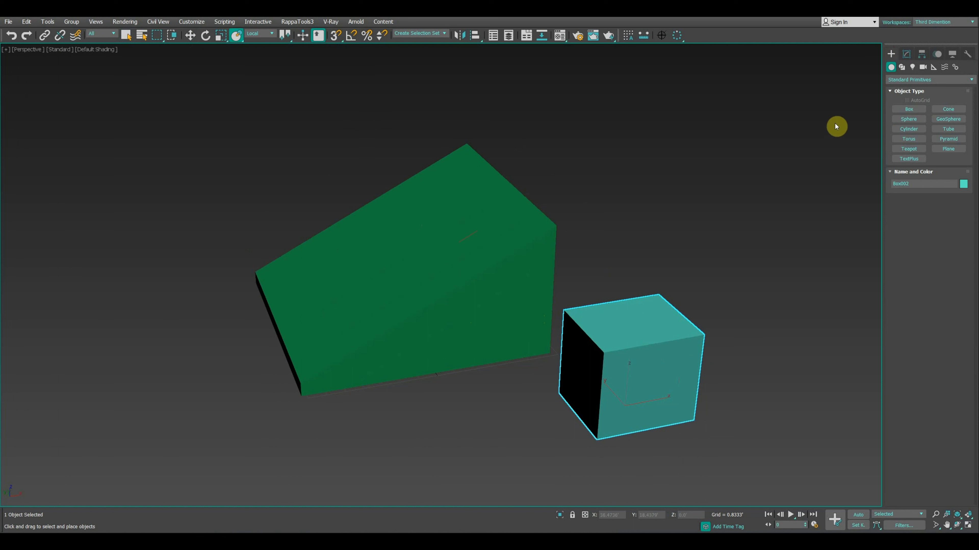
With 3D vertex snapping on, create a Tape helper along the new box's front bottom edge from corner to corner.
left_click(933, 68)
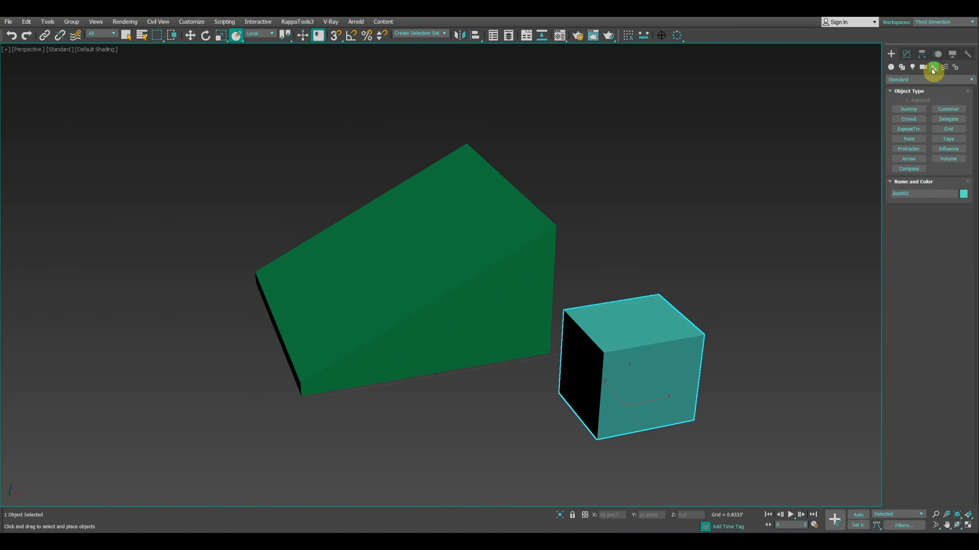
left_click(933, 140)
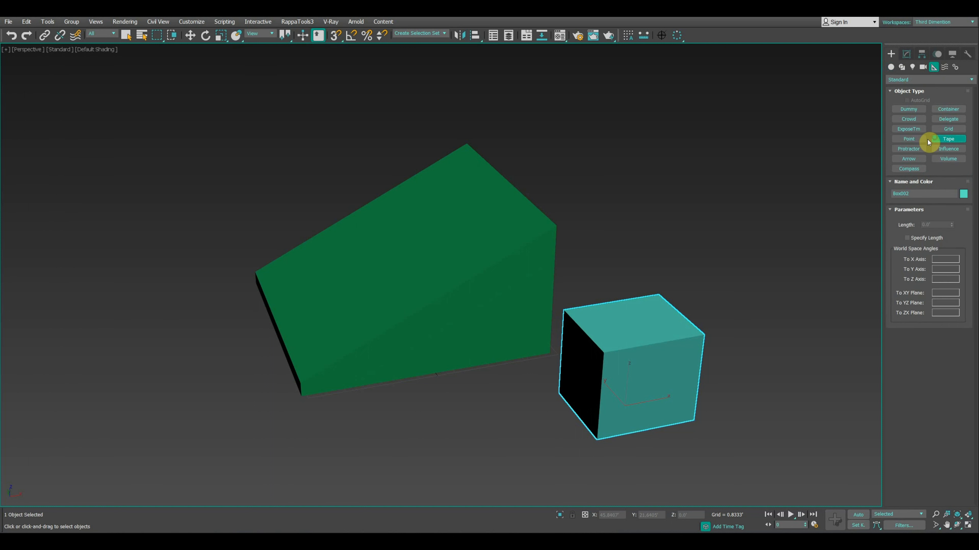
middle_click_drag(842, 220, 779, 230)
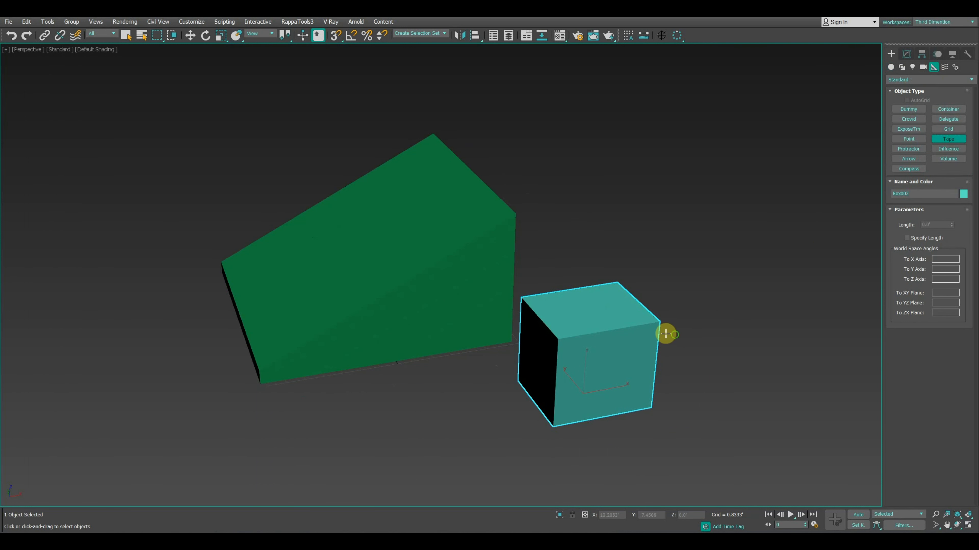
middle_click_drag(665, 334, 630, 317)
left_click(336, 35)
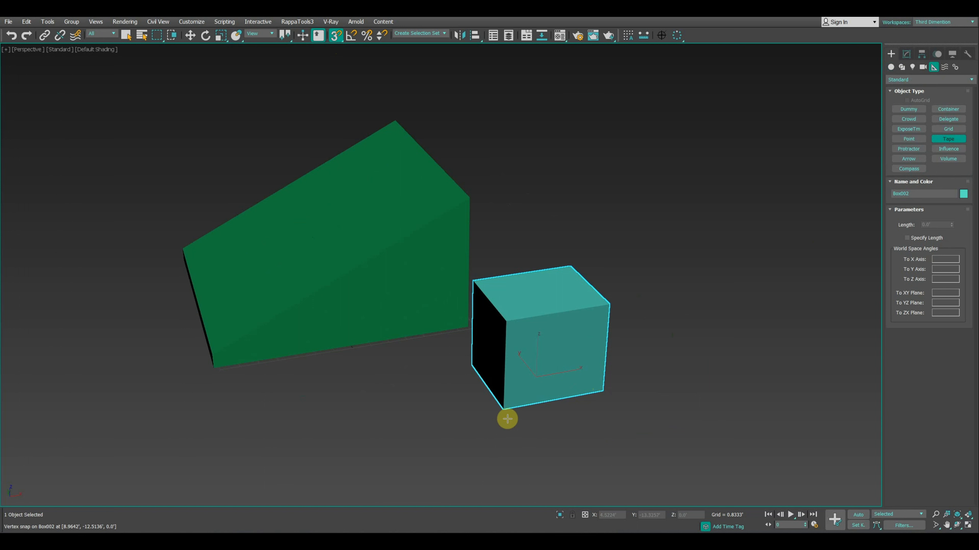
left_click_drag(507, 419, 603, 392)
right_click(570, 420)
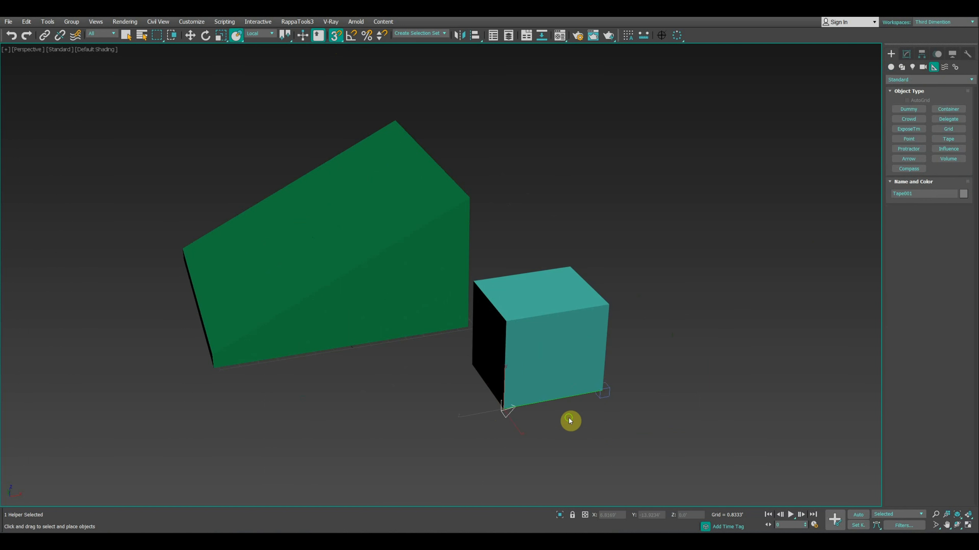
middle_click_drag(568, 418, 609, 374)
middle_click_drag(502, 414, 481, 428)
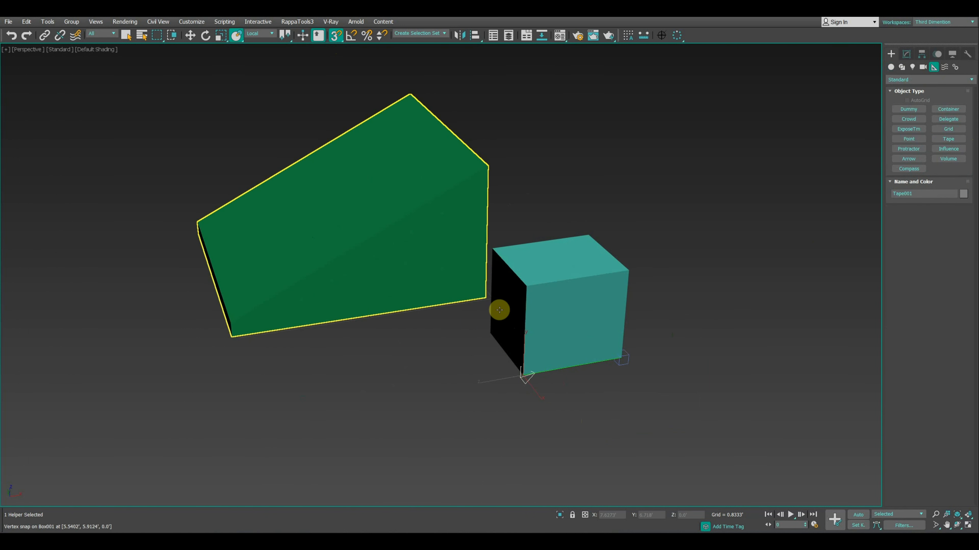
Link the cube to the Tape helper at its front bottom corner, making the Tape its parent.
left_click(583, 300)
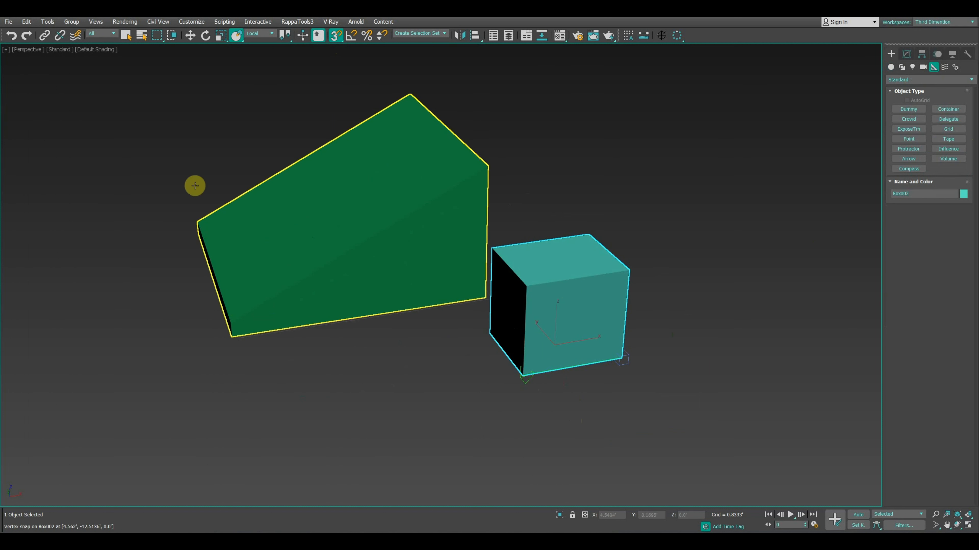
left_click(42, 39)
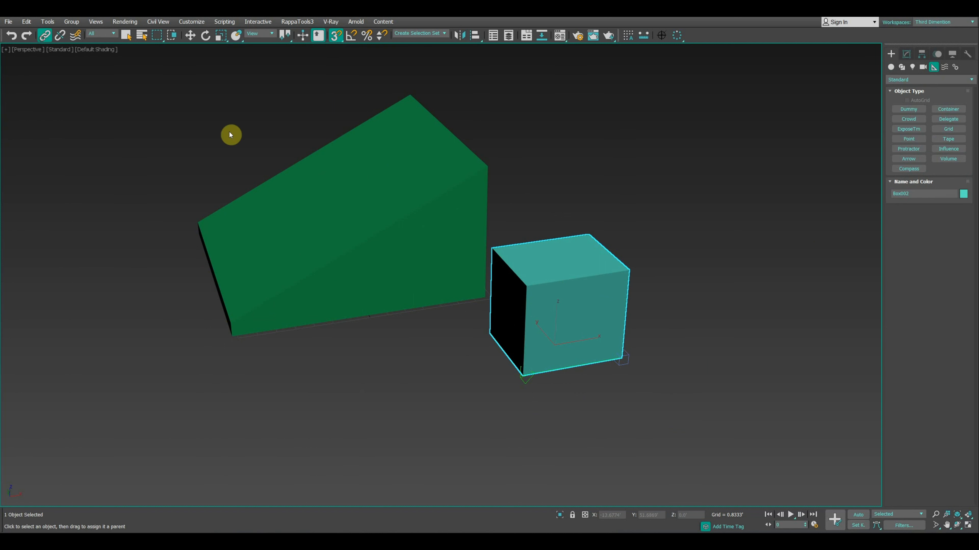
left_click_drag(523, 380, 525, 377)
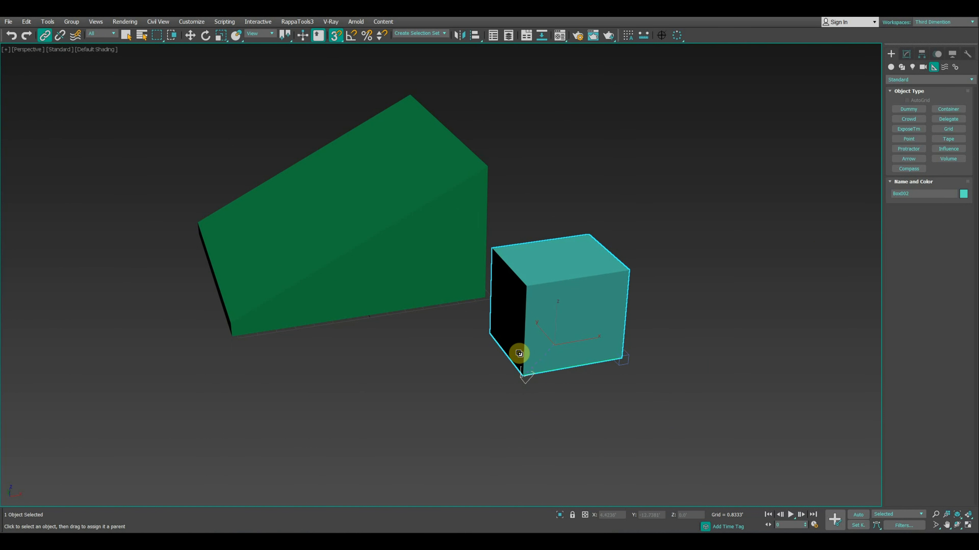
right_click(553, 359)
left_click(488, 409)
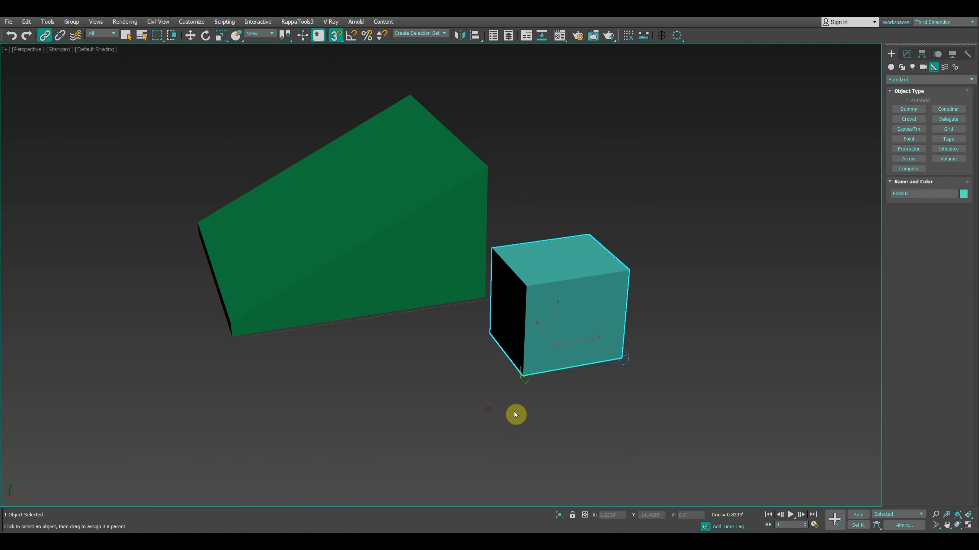
Move the Tape and its target with vertex snapping onto the lower and upper ends of the wedge's front sloped edge.
left_click(528, 385)
key("w")
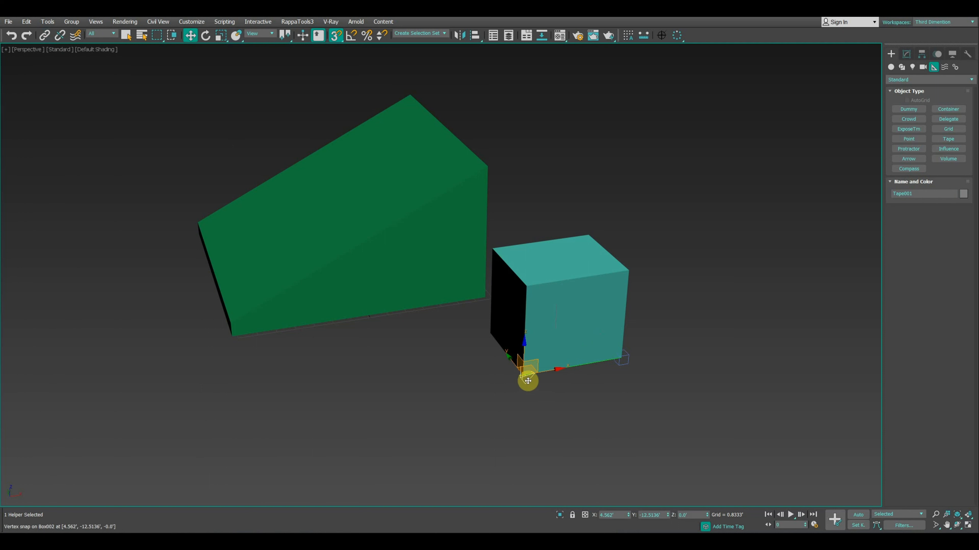
left_click_drag(523, 376, 232, 319)
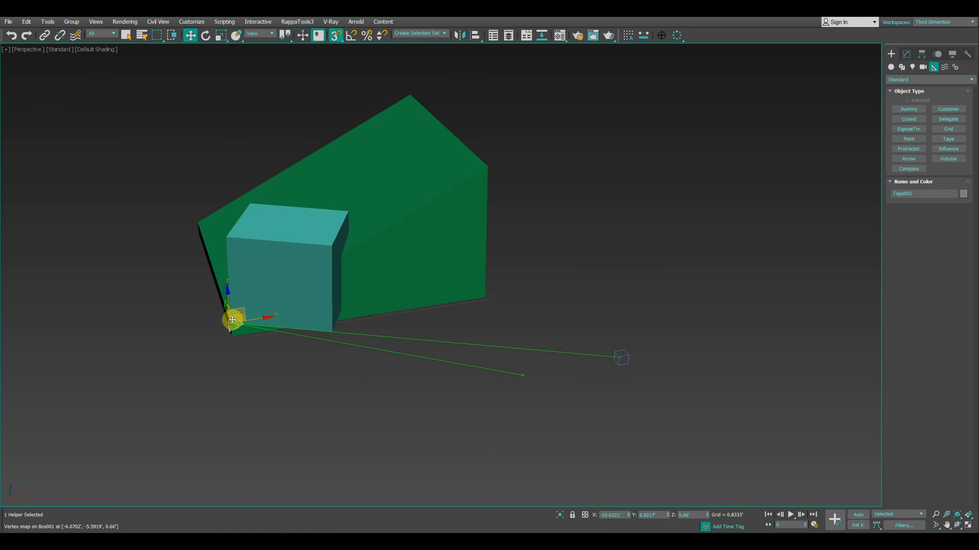
left_click_drag(624, 357, 487, 165)
Snap the Tape's target and the Tape itself to the two corners of the wedge's front bottom edge to lay the cube level.
middle_click_drag(447, 257, 446, 279, "alt")
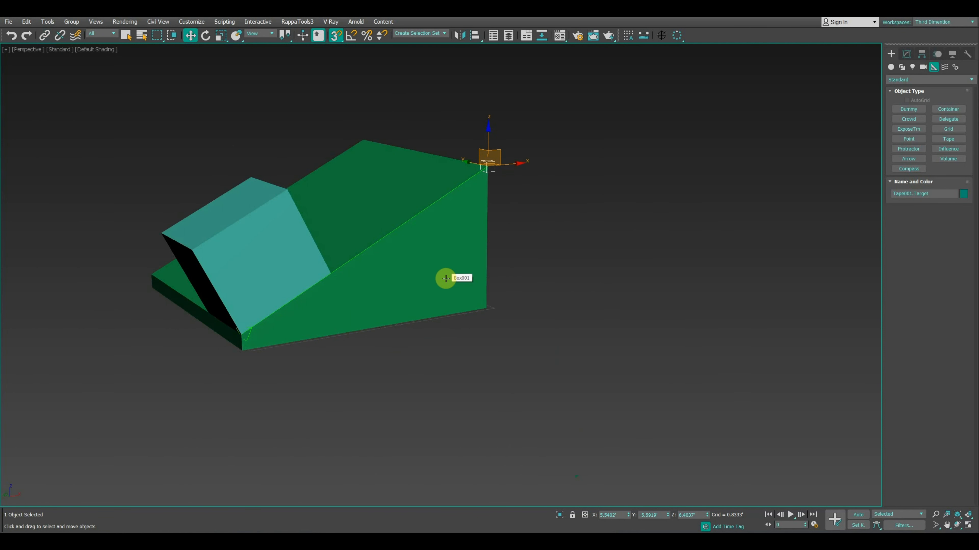
middle_click_drag(427, 261, 459, 301)
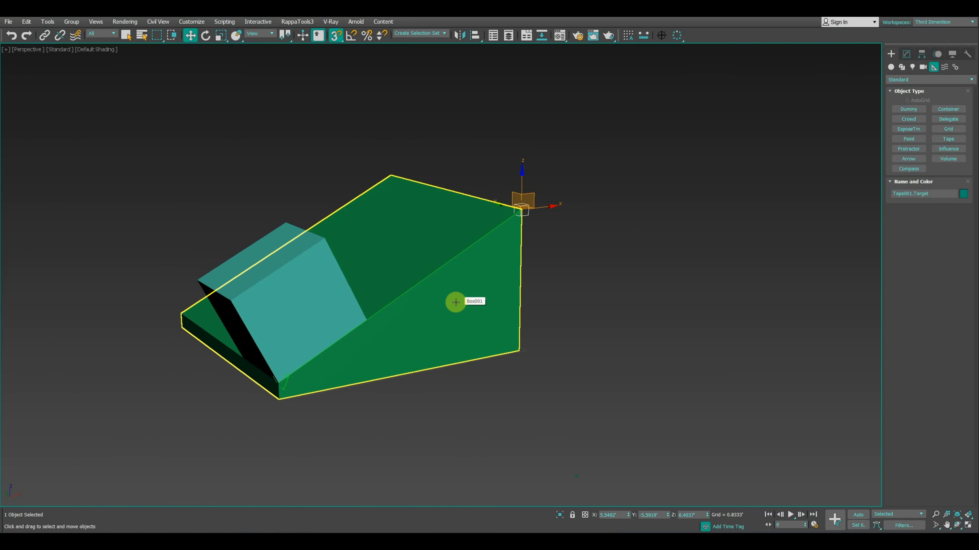
middle_click_drag(454, 301, 445, 243, "alt")
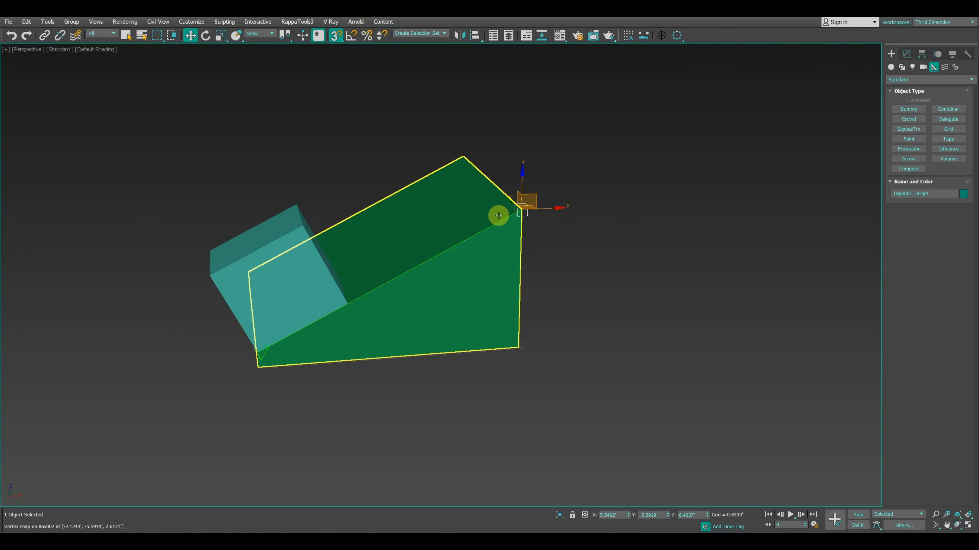
left_click_drag(521, 210, 516, 342)
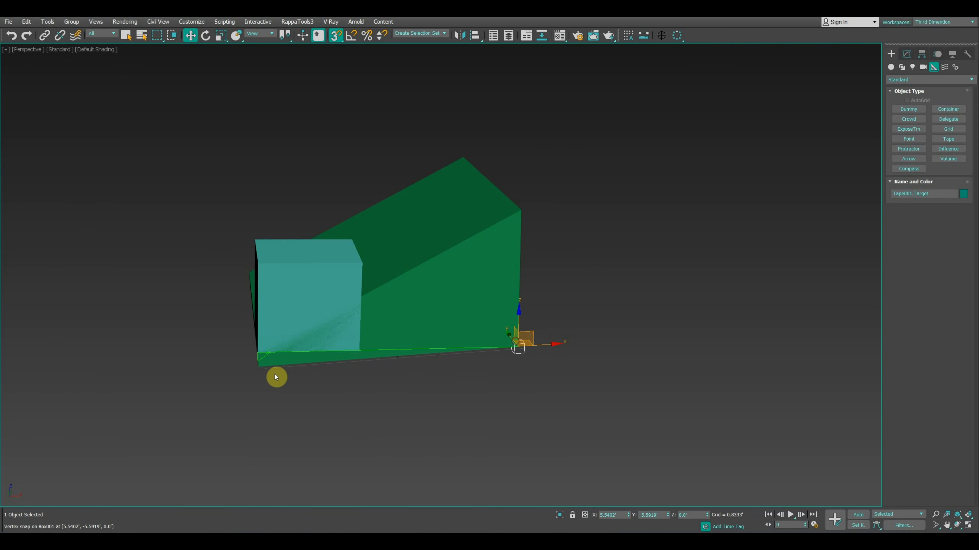
left_click_drag(260, 353, 262, 360)
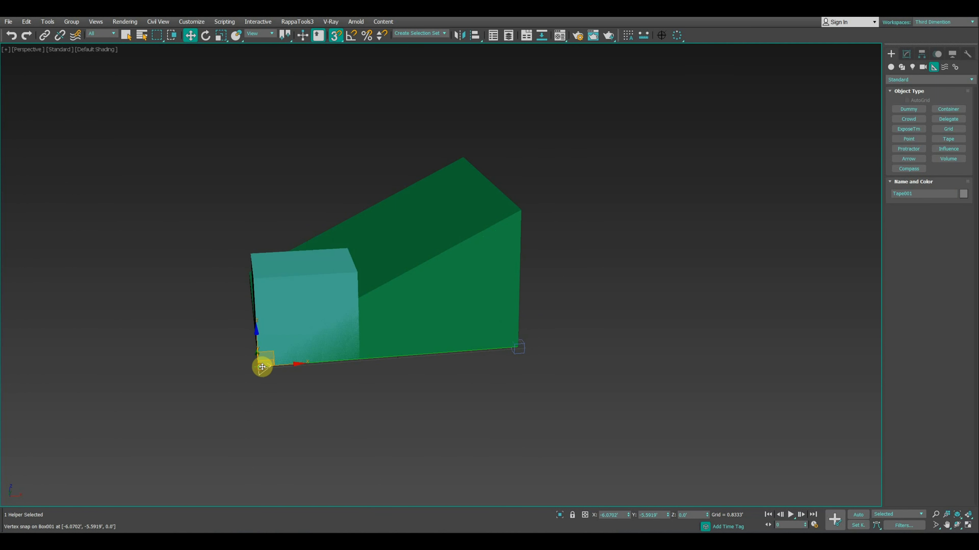
Snap the Tape back to the sloped edge's lower vertex and its target to the upper vertex so the cube tilts along the slope.
middle_click_drag(262, 361, 304, 356, "alt")
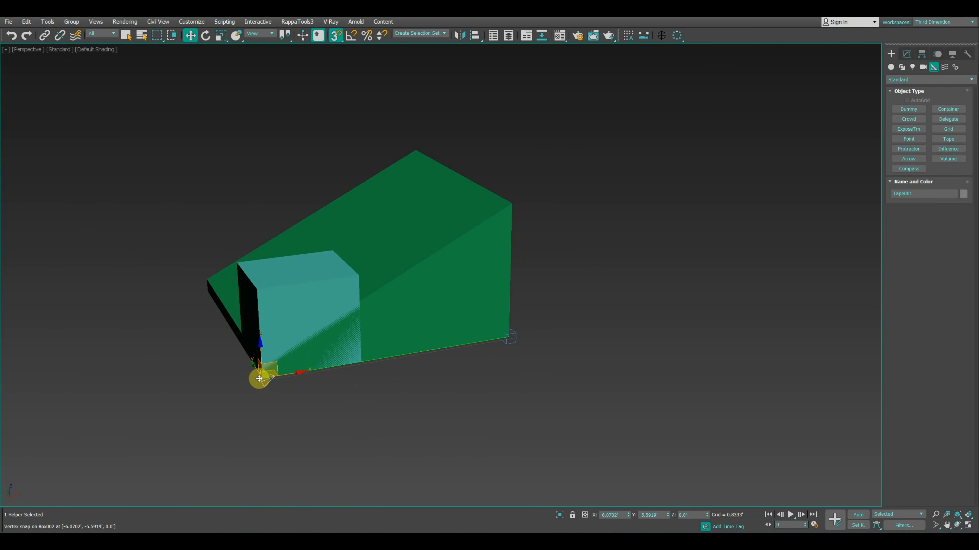
left_click_drag(259, 379, 260, 367)
left_click(514, 335)
left_click_drag(517, 333, 516, 198)
middle_click_drag(535, 217, 678, 279, "alt")
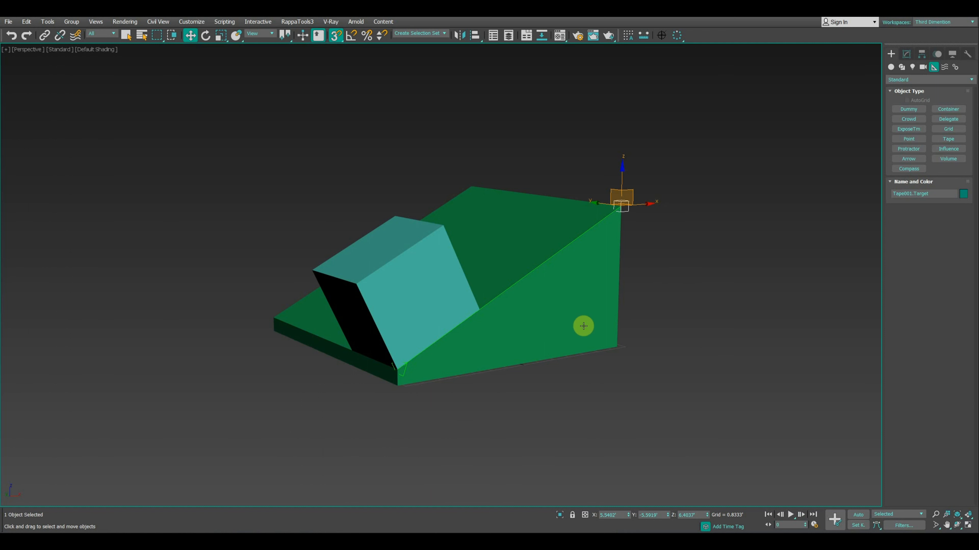
middle_click_drag(584, 326, 522, 326, "alt")
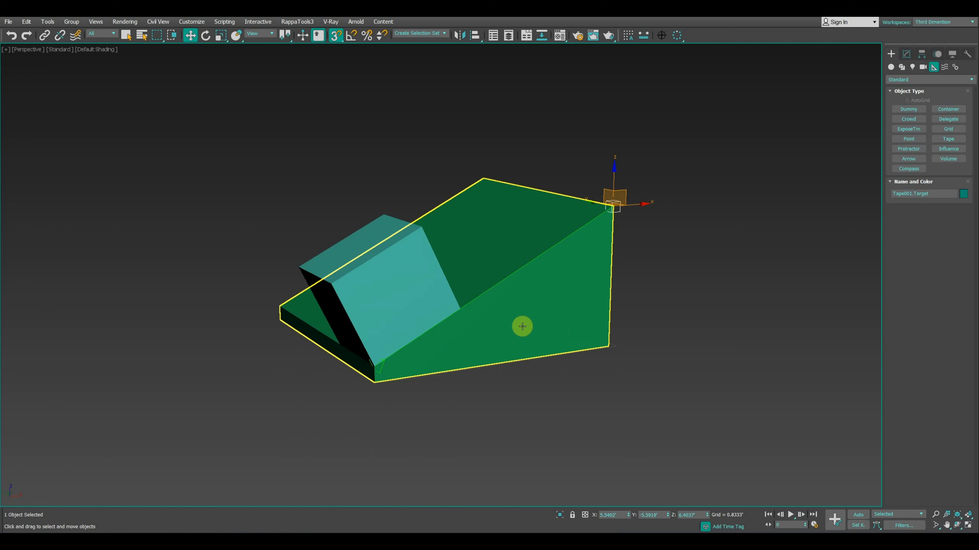